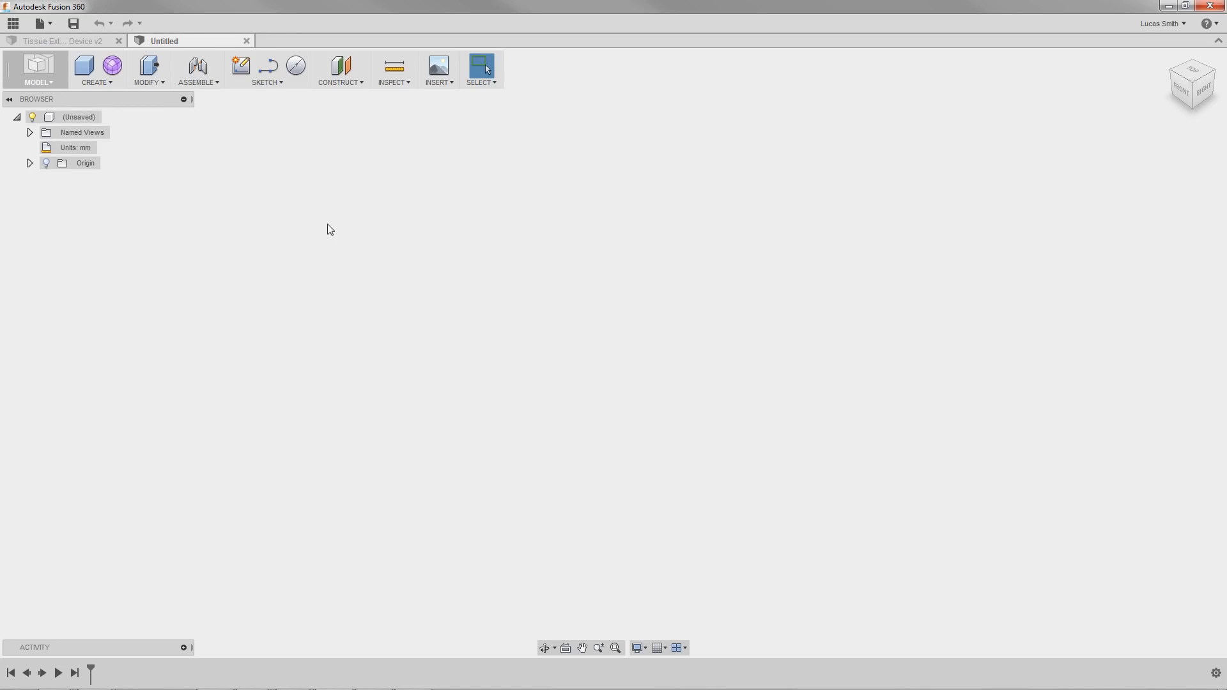
Create a base feature and sketch a 60 by 60 mm center rectangle on the horizontal origin plane.
{"action": "left_click", "coordinate": [97, 82]}
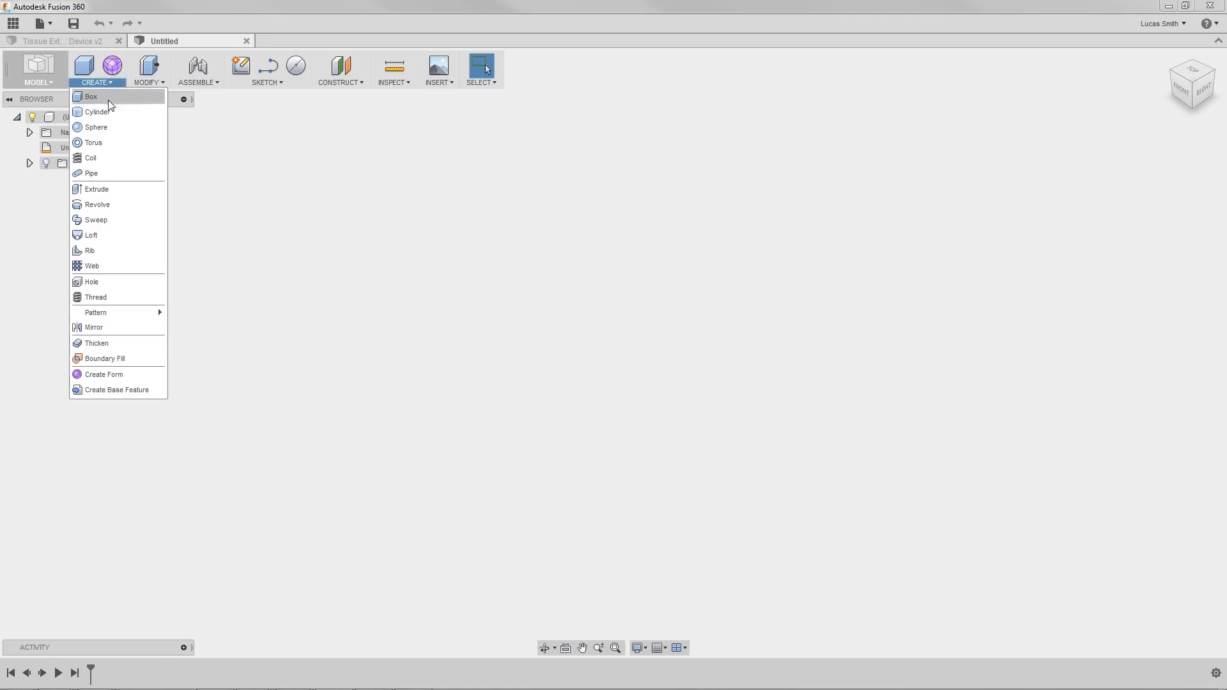
{"action": "left_click", "coordinate": [117, 390]}
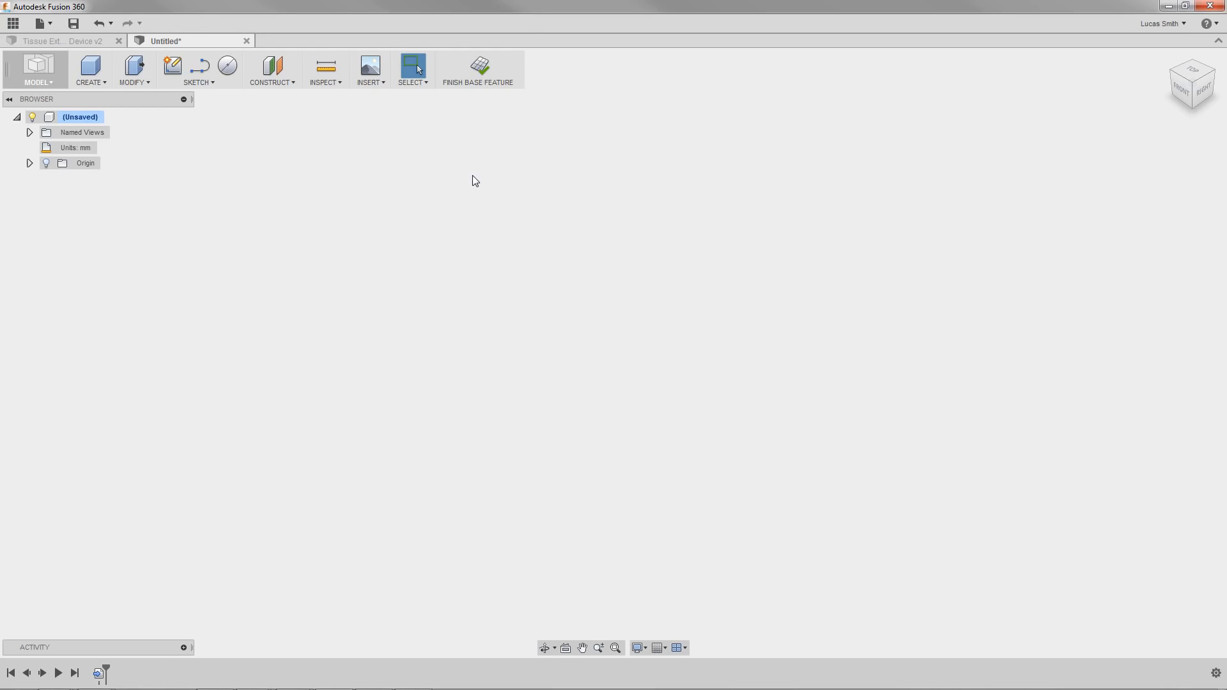
{"action": "left_click", "coordinate": [198, 83]}
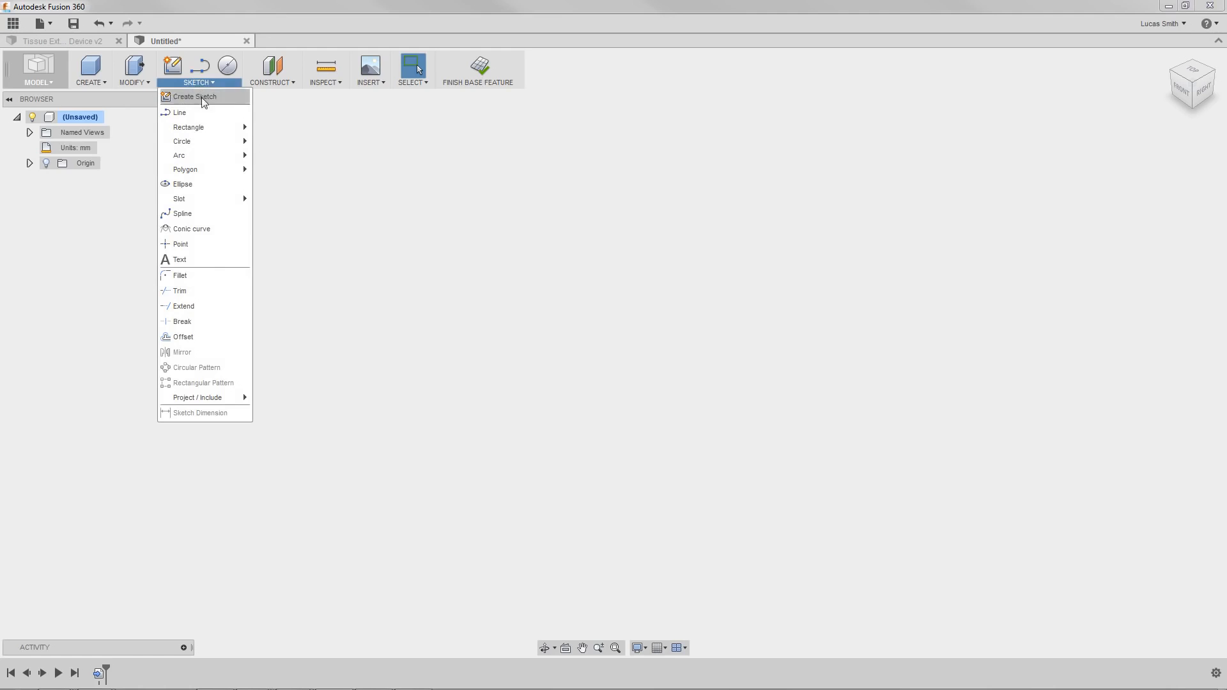
{"action": "mouse_move", "coordinate": [203, 126]}
{"action": "left_click", "coordinate": [294, 159]}
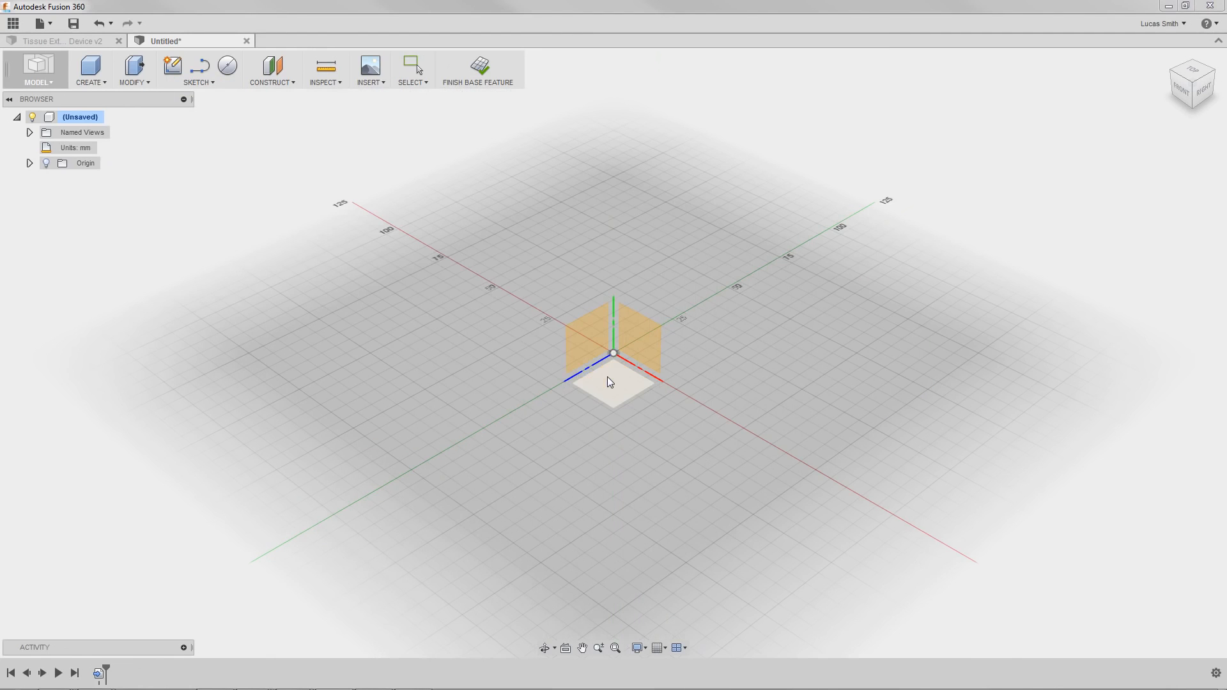
{"action": "left_click", "coordinate": [610, 378]}
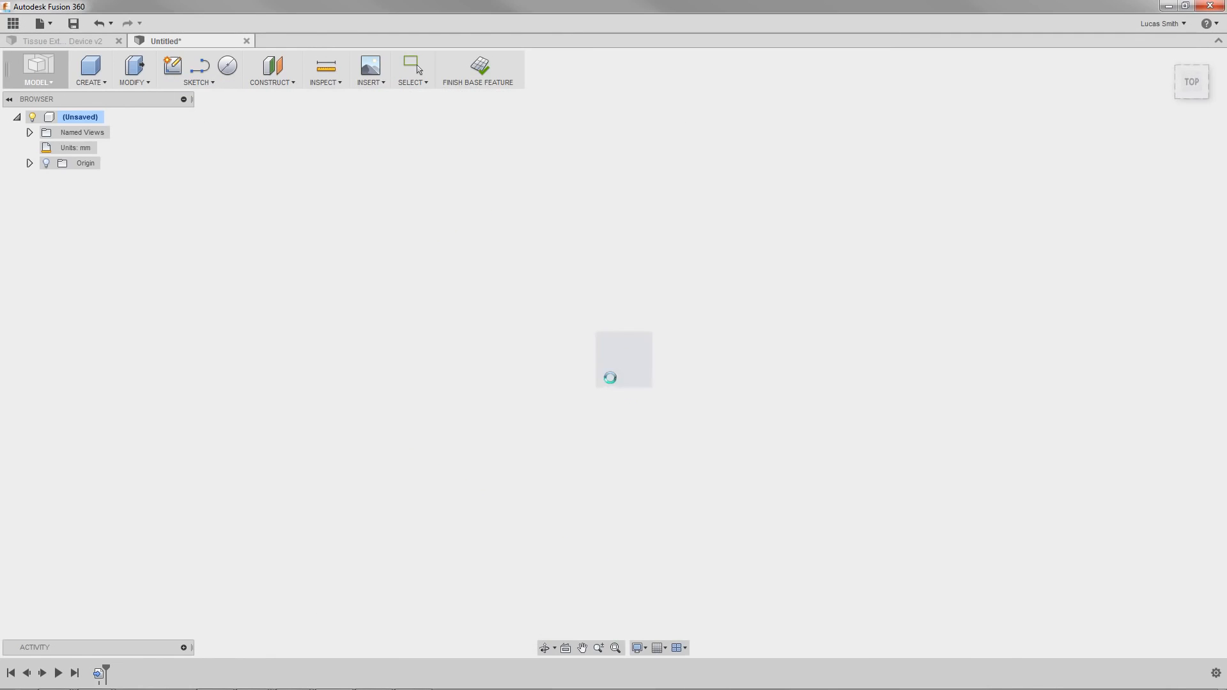
{"action": "left_click", "coordinate": [603, 355]}
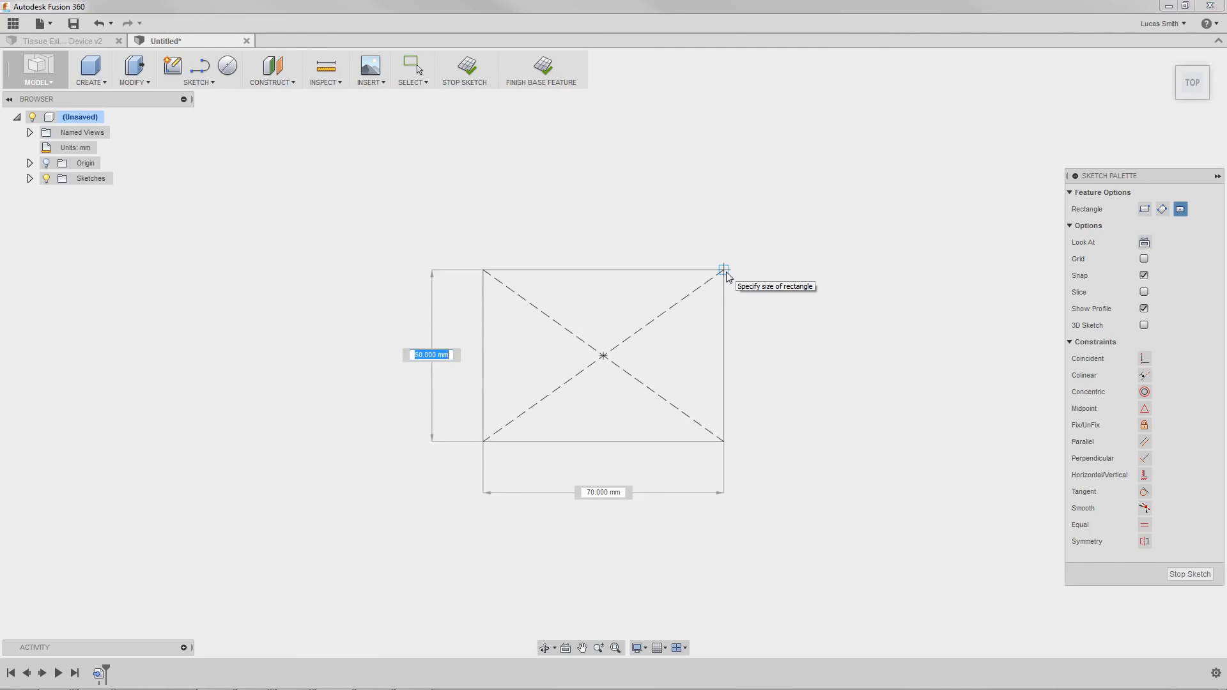
{"action": "type", "text": "60"}
{"action": "key", "text": "Tab"}
{"action": "type", "text": "60"}
{"action": "key", "text": "Tab"}
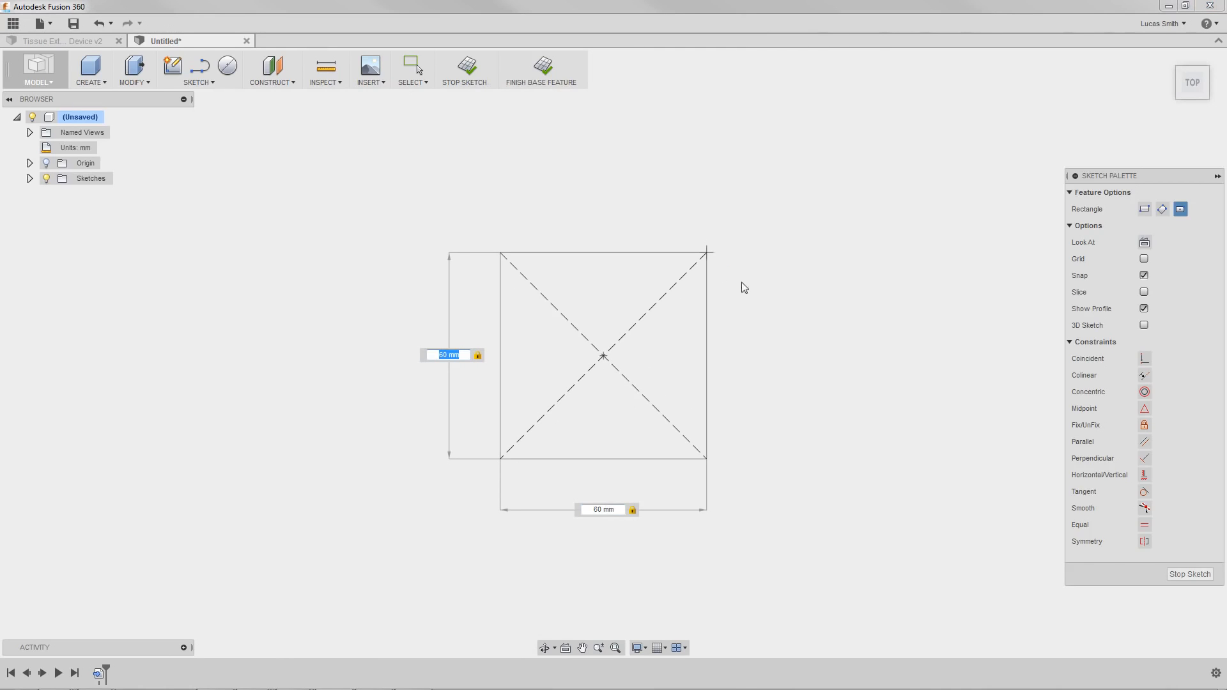
{"action": "left_click", "coordinate": [1190, 574]}
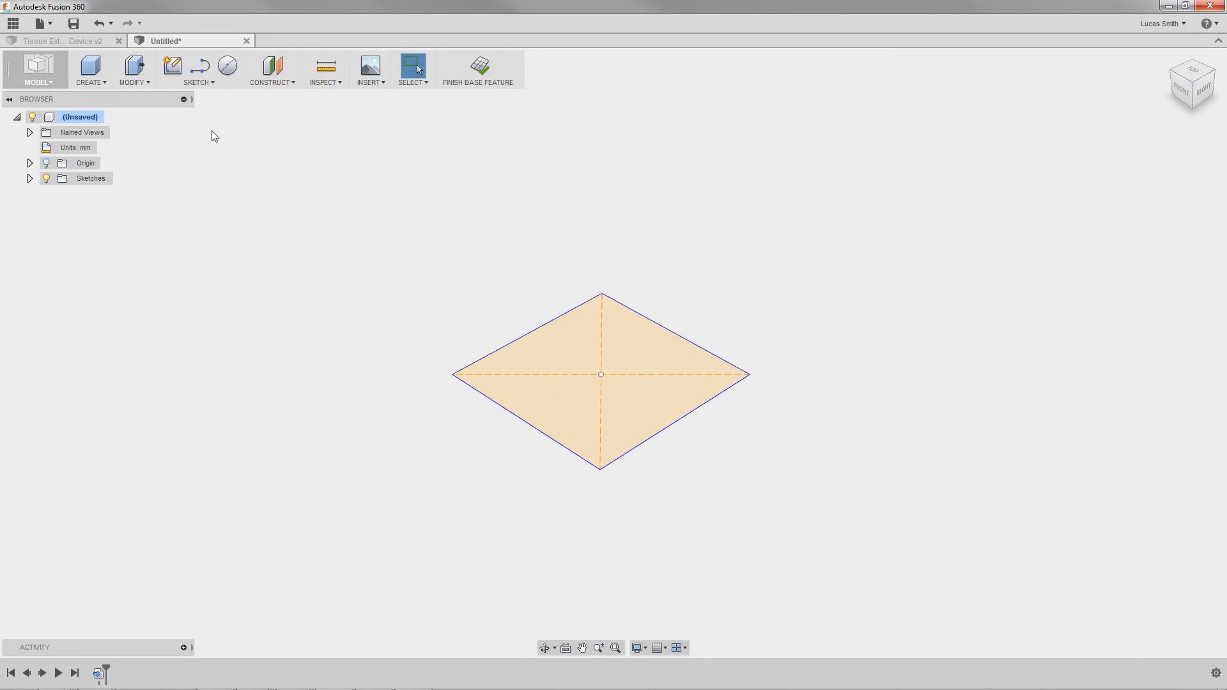
Extrude the square profile upward 20 mm as a new body with Press Pull.
{"action": "left_click", "coordinate": [142, 78]}
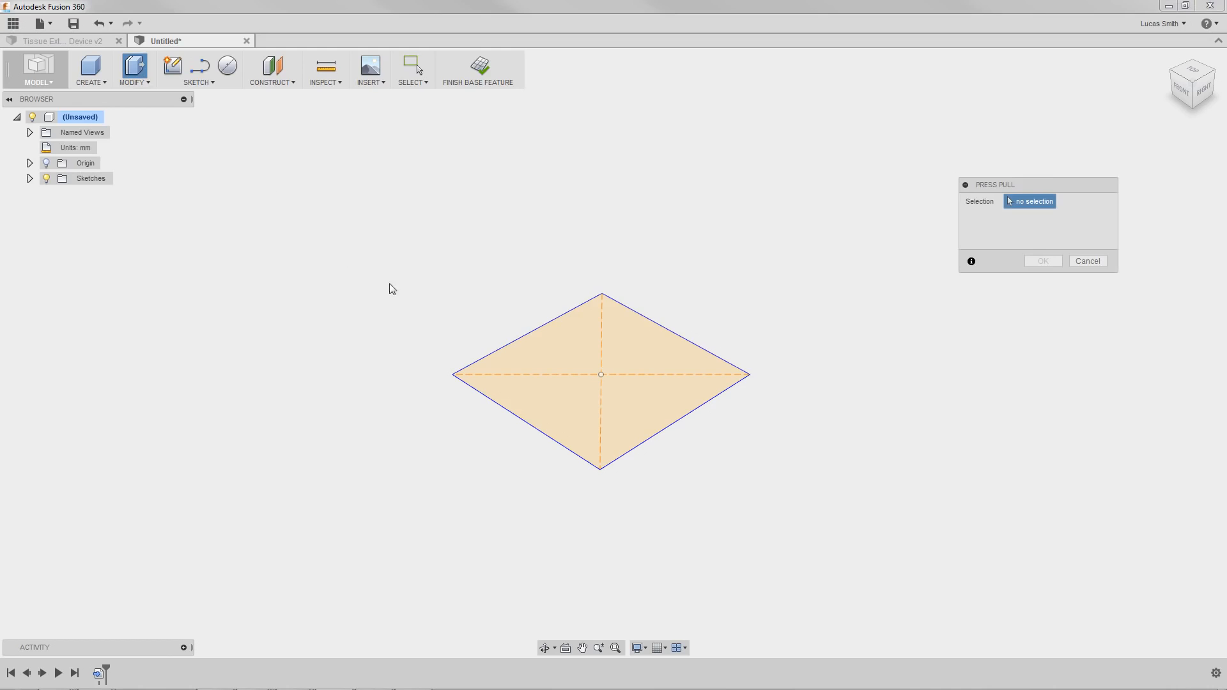
{"action": "left_click", "coordinate": [562, 359]}
{"action": "left_click_drag", "start_coordinate": [600, 362], "coordinate": [595, 293]}
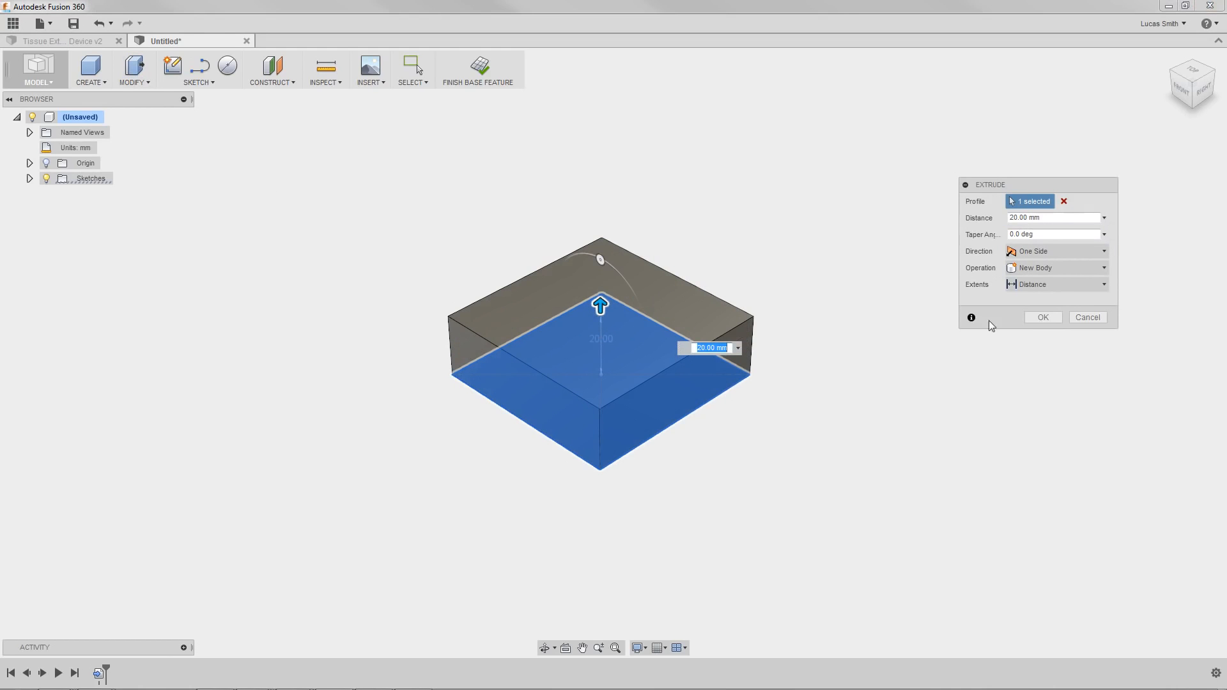
{"action": "left_click", "coordinate": [1031, 318]}
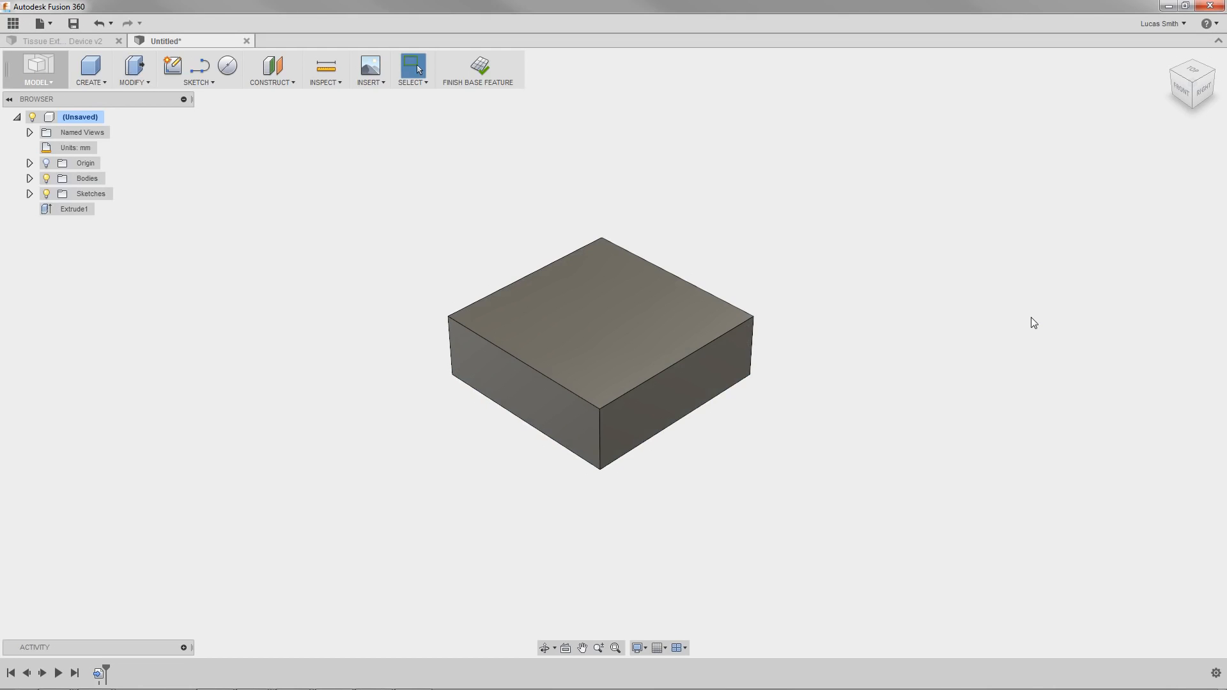
{"action": "middle_click", "coordinate": [1031, 317]}
{"action": "middle_click", "coordinate": [1030, 317]}
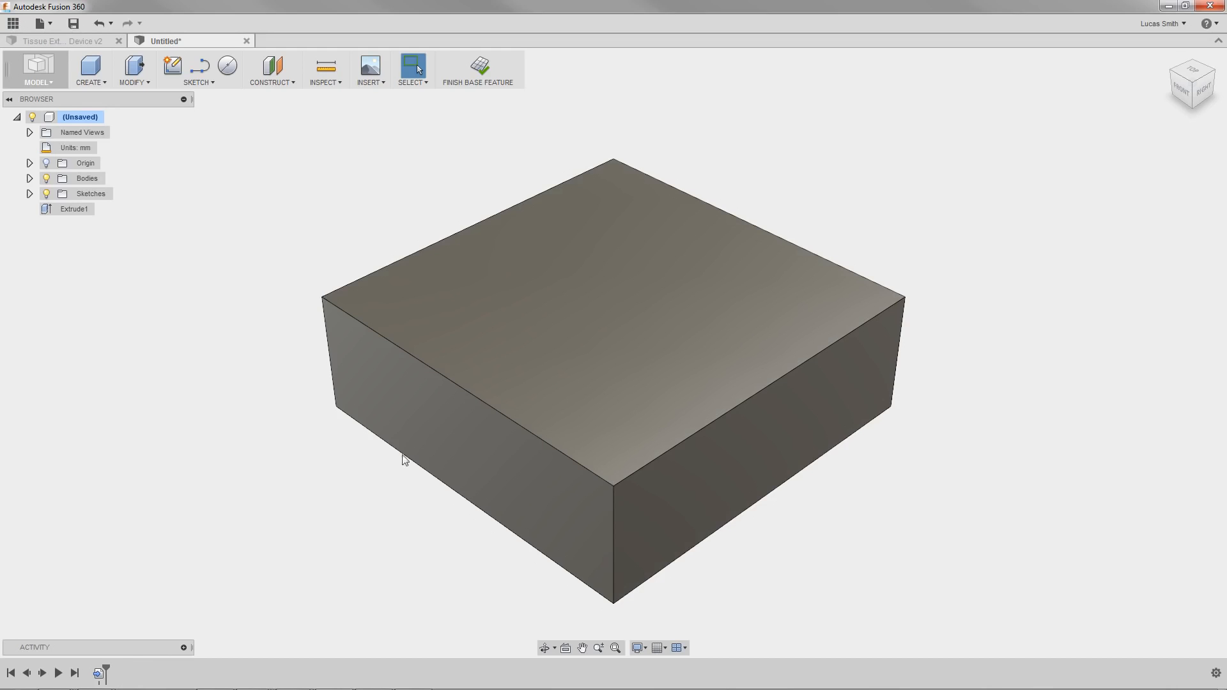
Offset the block's right side face outward by 18 mm with Press Pull.
{"action": "left_click", "coordinate": [428, 452]}
{"action": "left_click", "coordinate": [579, 381]}
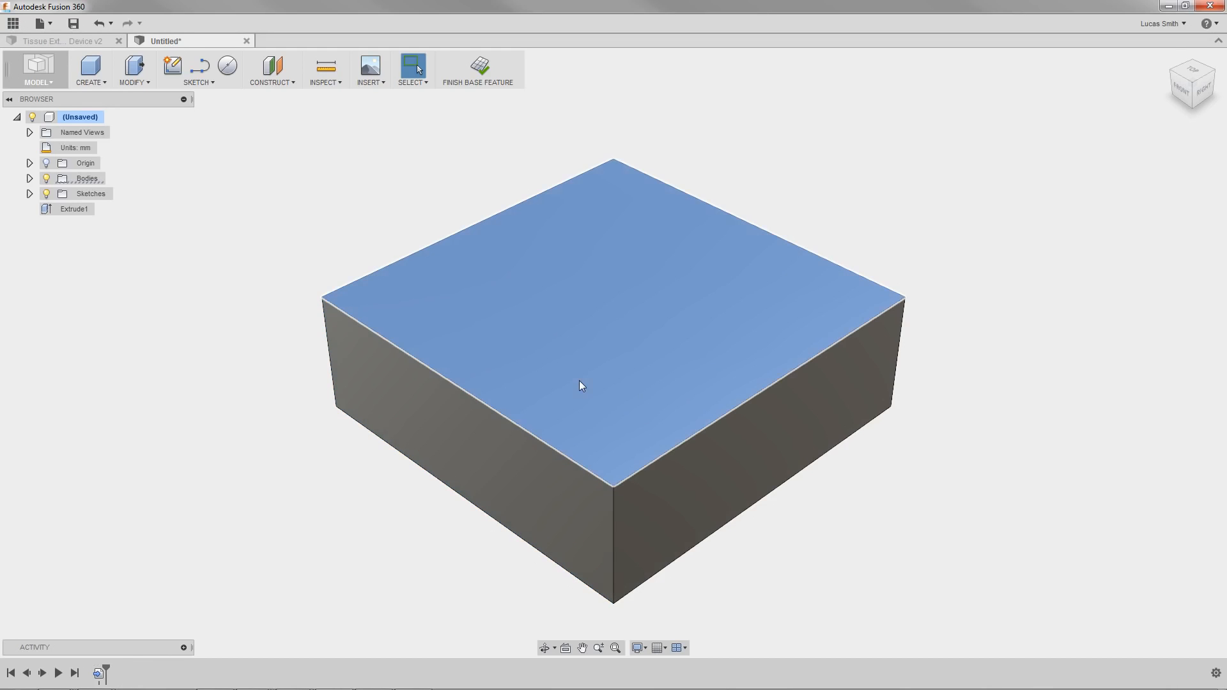
{"action": "left_click", "coordinate": [680, 490]}
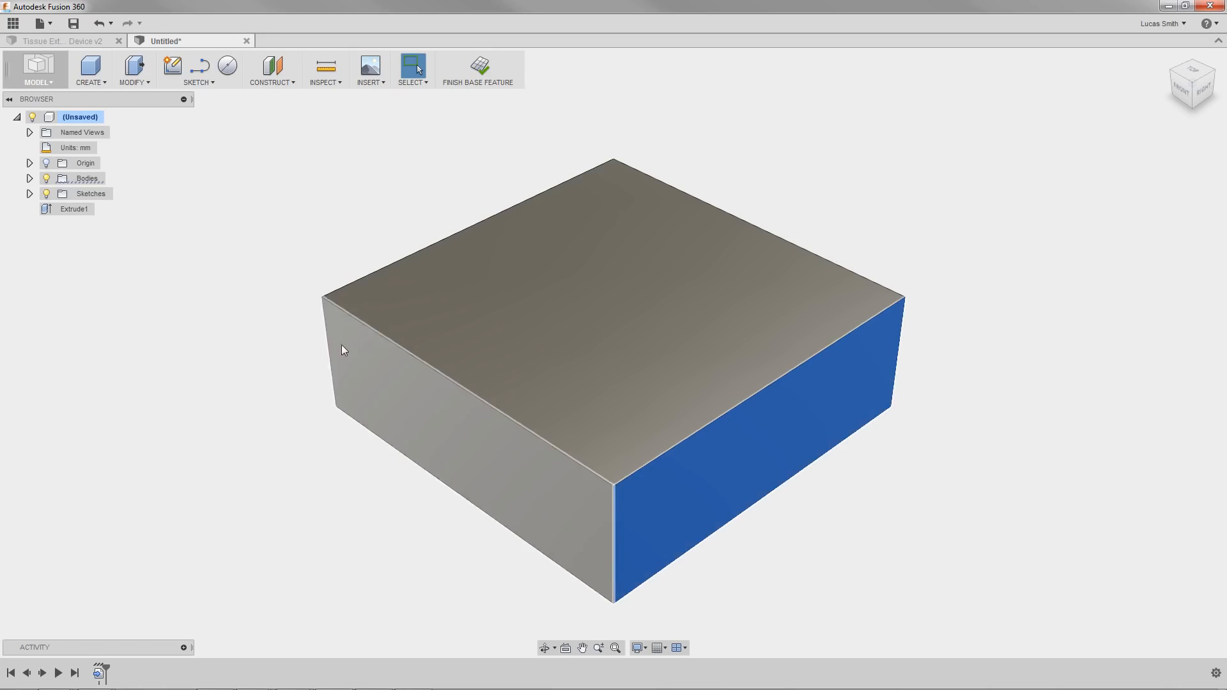
{"action": "left_click", "coordinate": [140, 70]}
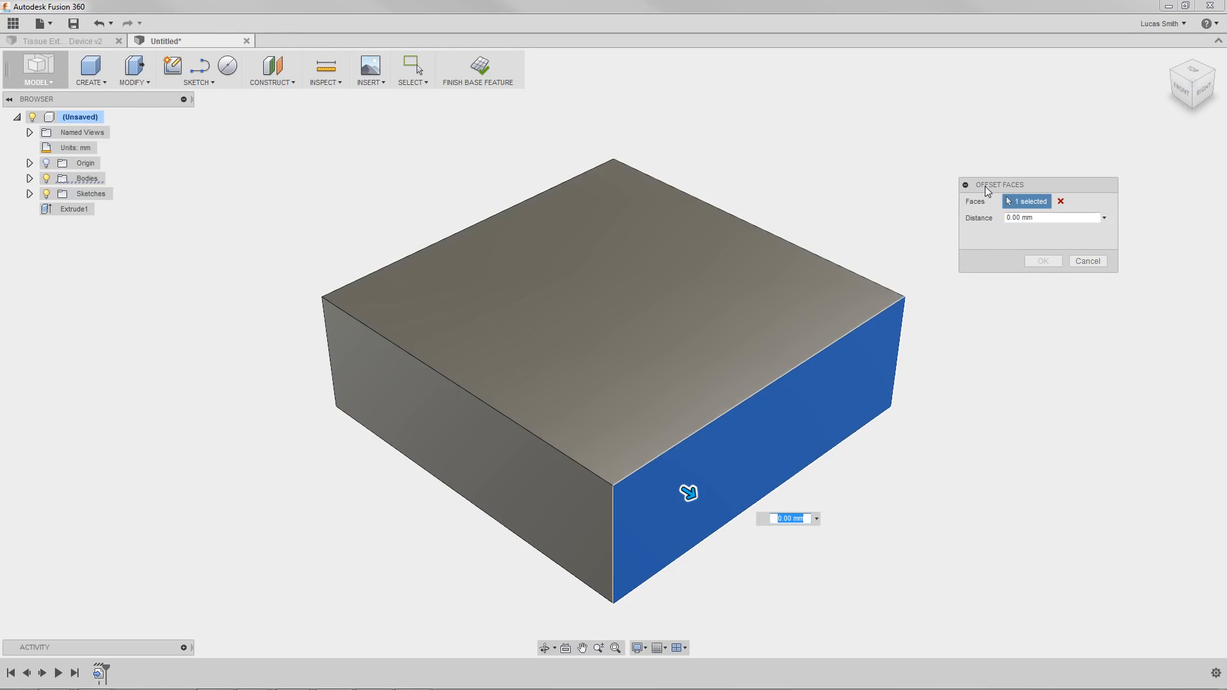
{"action": "left_click_drag", "start_coordinate": [689, 492], "coordinate": [798, 561]}
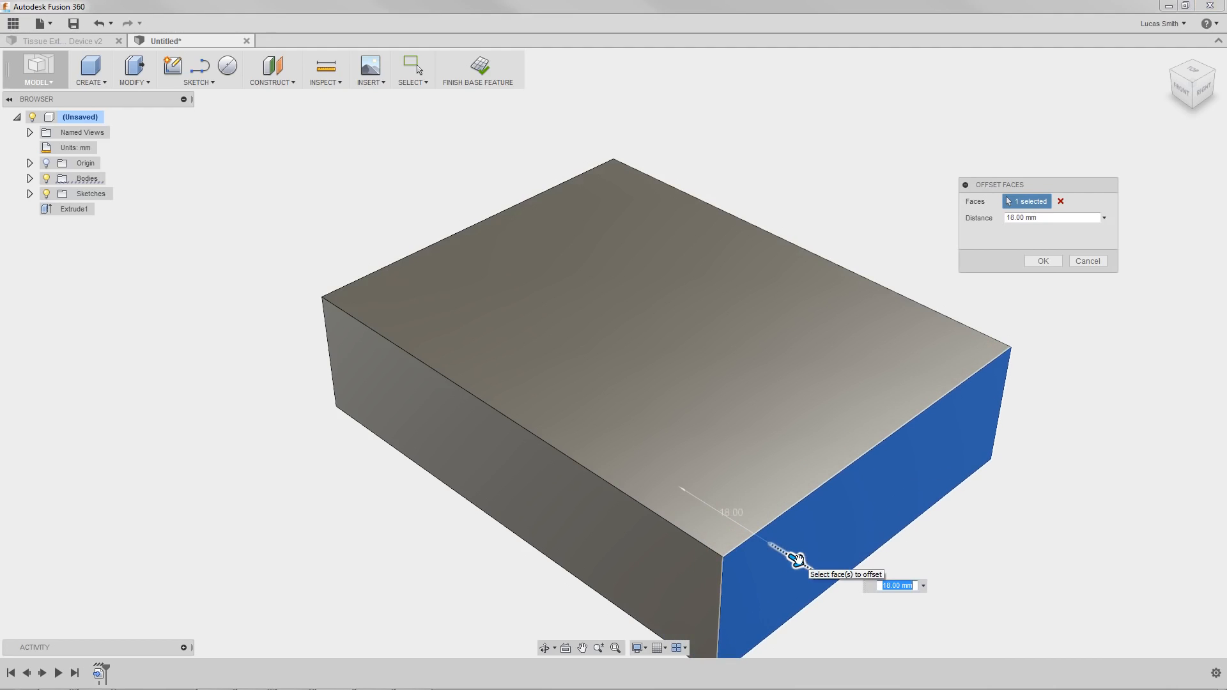
{"action": "left_click", "coordinate": [1044, 263]}
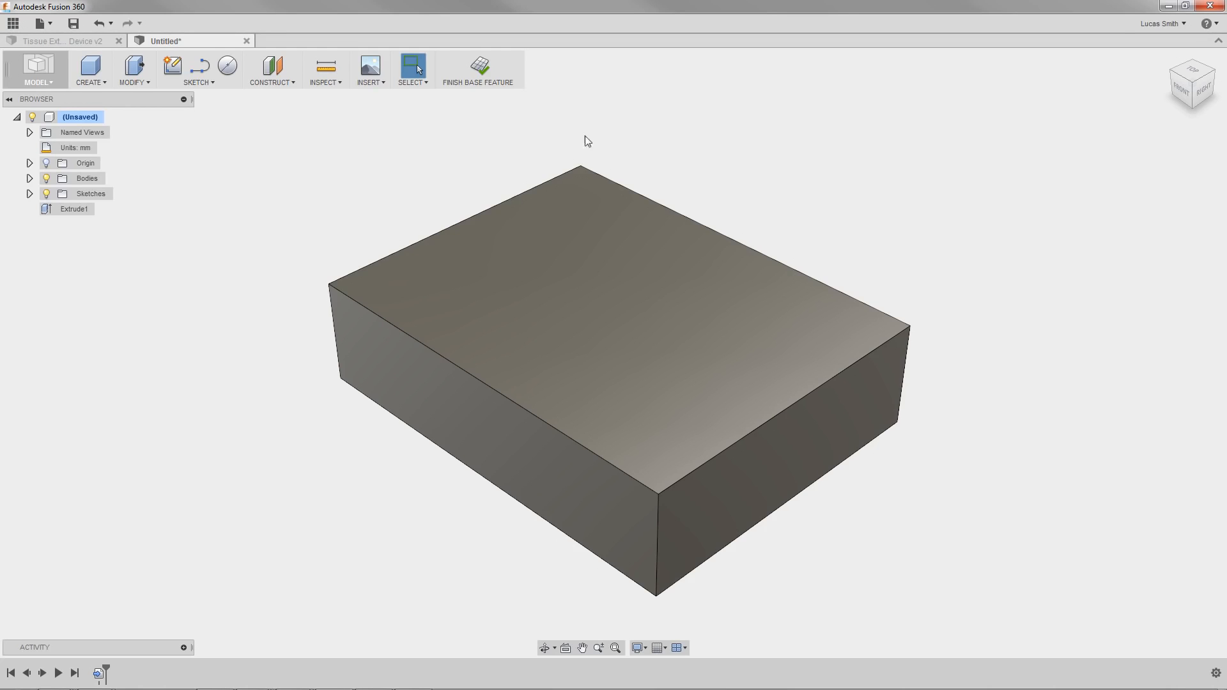
Show the base sketch to compare its profile with the lengthened block, and hide it again.
{"action": "left_click", "coordinate": [30, 194]}
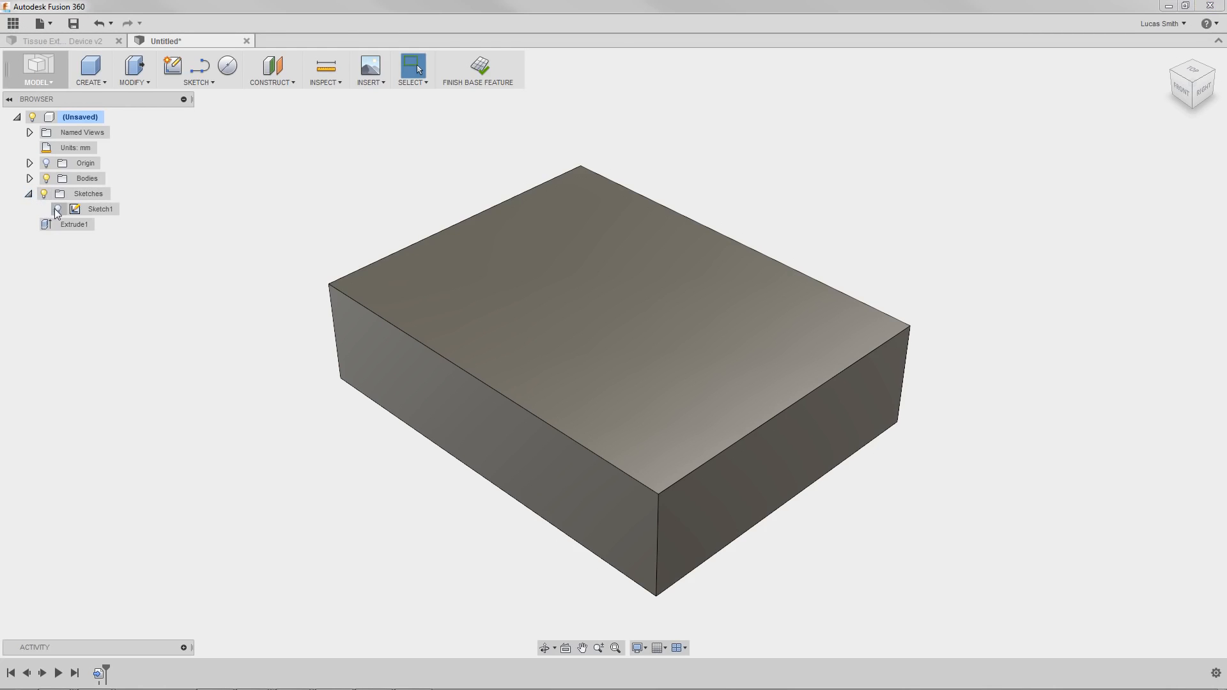
{"action": "left_click", "coordinate": [59, 209]}
{"action": "mouse_move", "coordinate": [335, 153]}
{"action": "middle_mouse_down", "text": "shift"}
{"action": "mouse_move", "coordinate": [329, 192]}
{"action": "mouse_move", "coordinate": [344, 144]}
{"action": "middle_mouse_up", "text": "shift"}
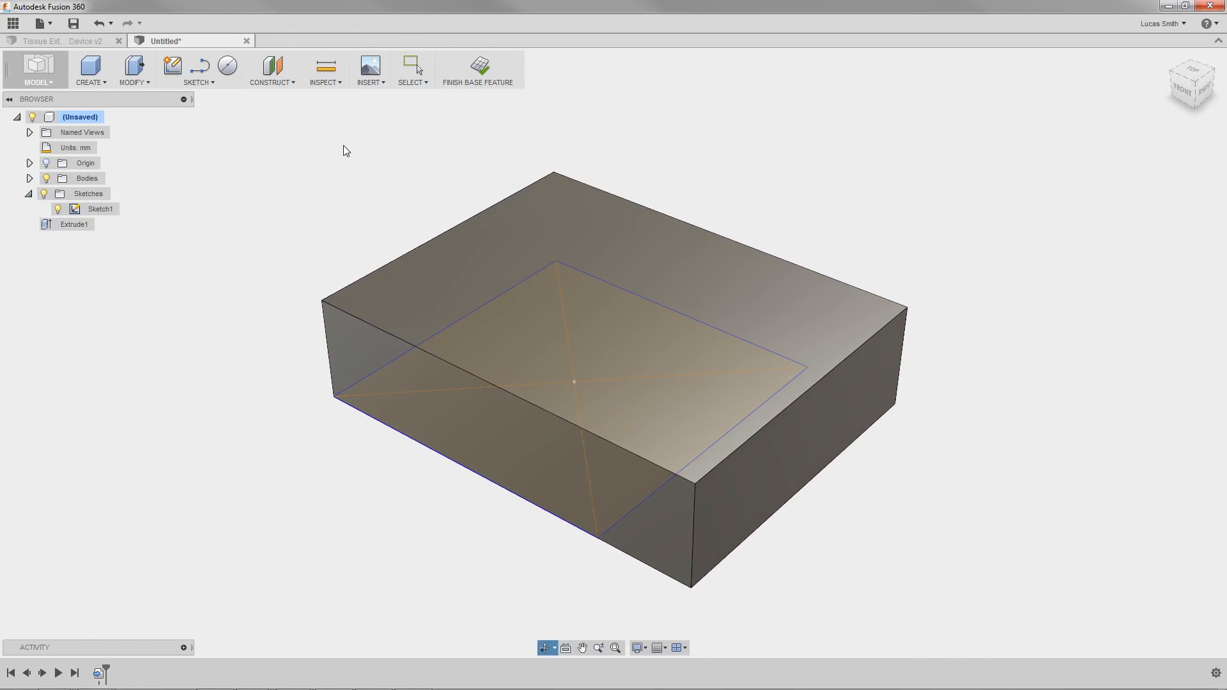
{"action": "key", "text": "Escape"}
{"action": "left_click", "coordinate": [58, 209]}
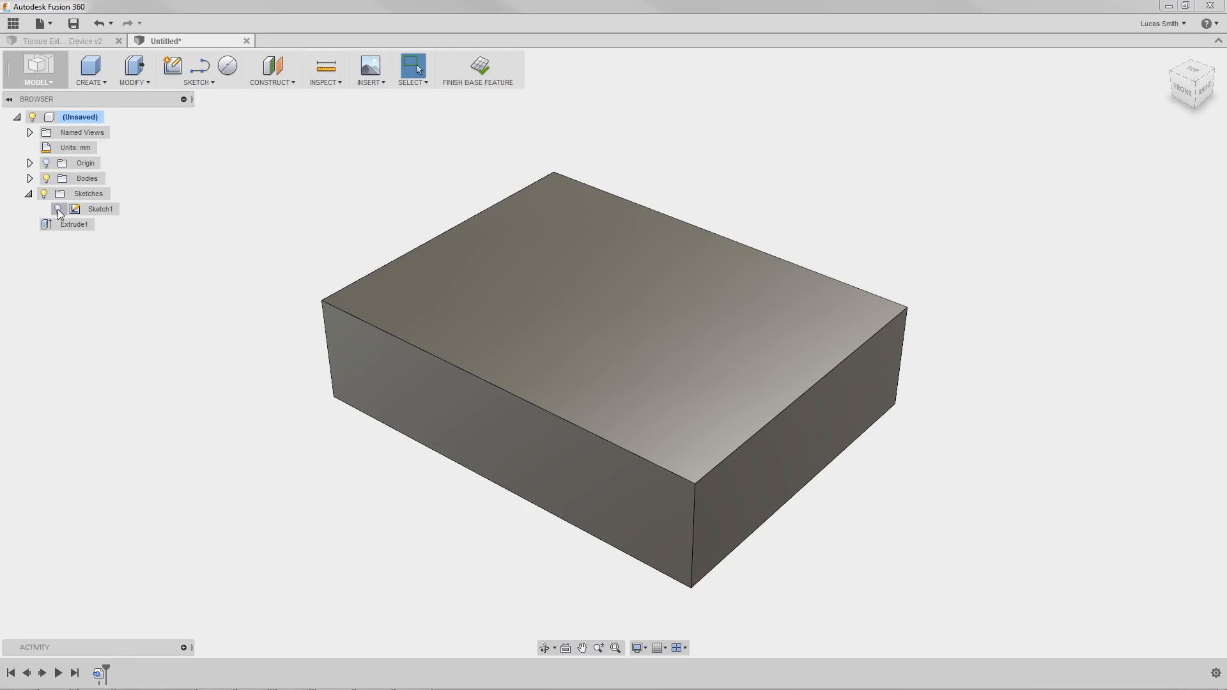
Fillet the block's four vertical corner edges with a 12.5 mm constant radius.
{"action": "left_click", "coordinate": [141, 87]}
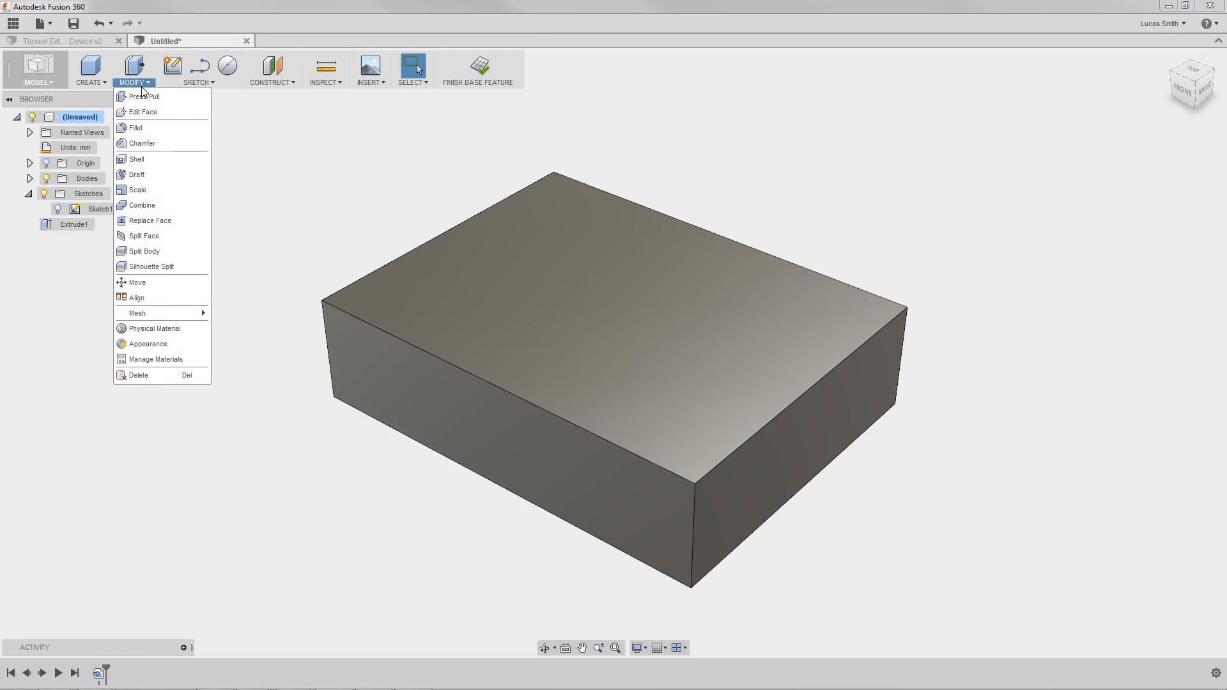
{"action": "left_click", "coordinate": [144, 128]}
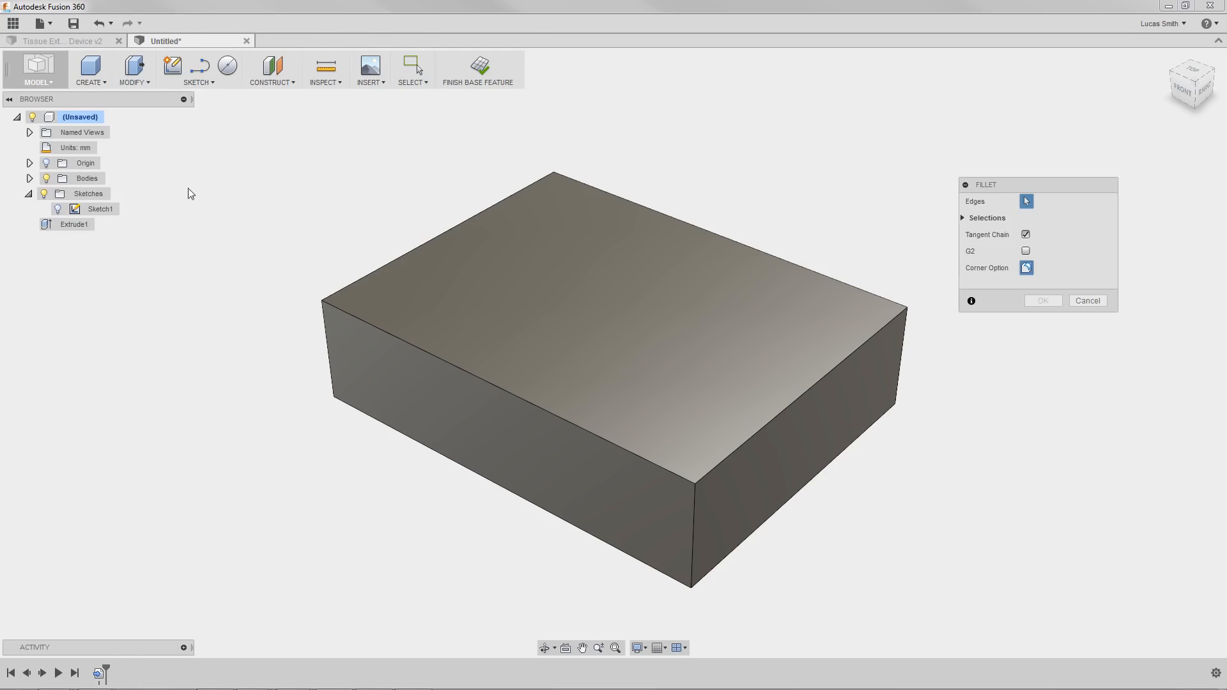
{"action": "left_click", "coordinate": [324, 331]}
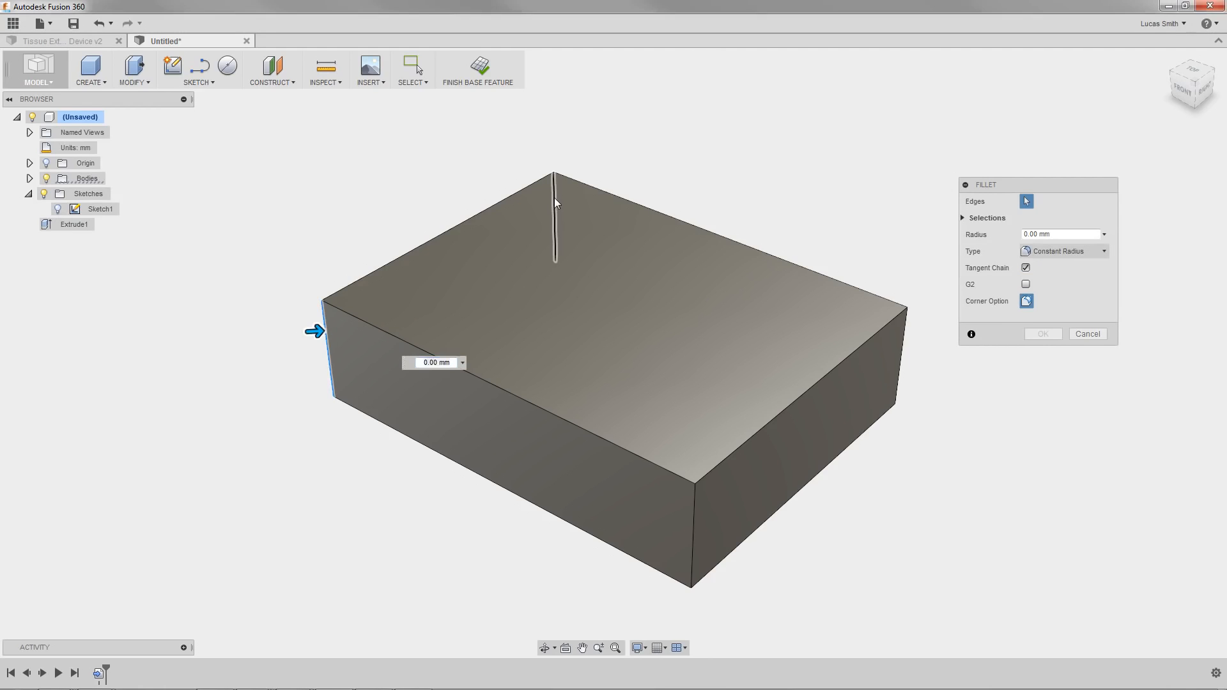
{"action": "left_click", "coordinate": [554, 197]}
{"action": "left_click", "coordinate": [897, 347]}
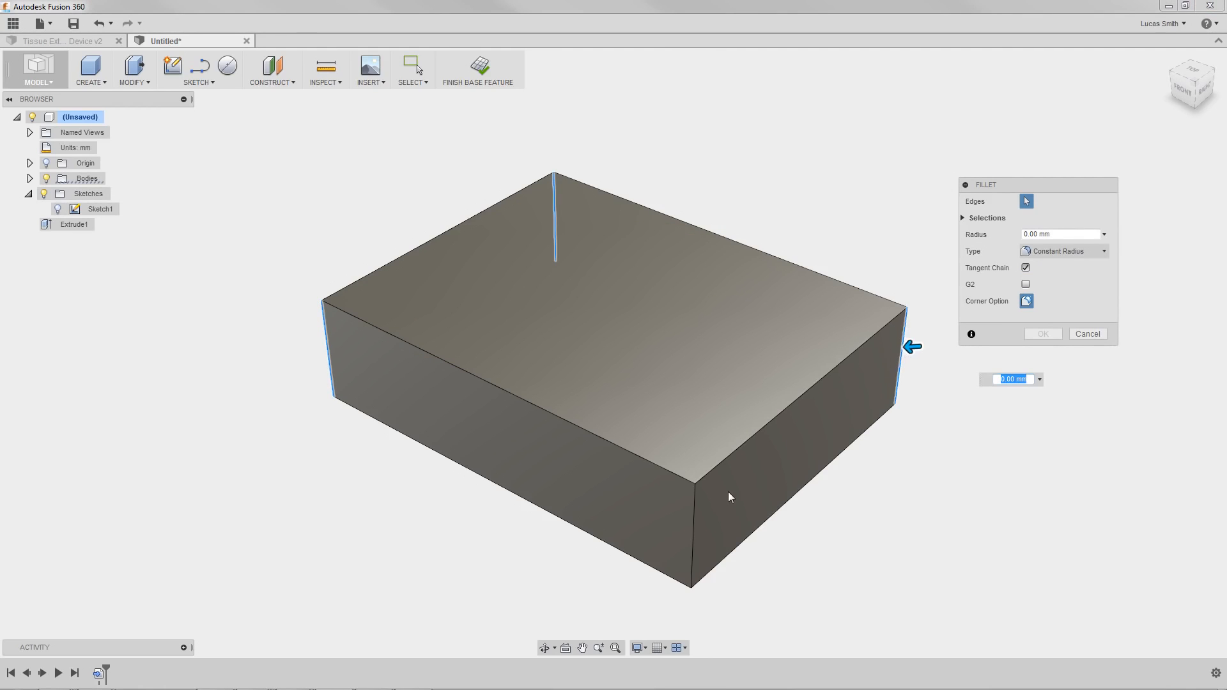
{"action": "left_click", "coordinate": [695, 517]}
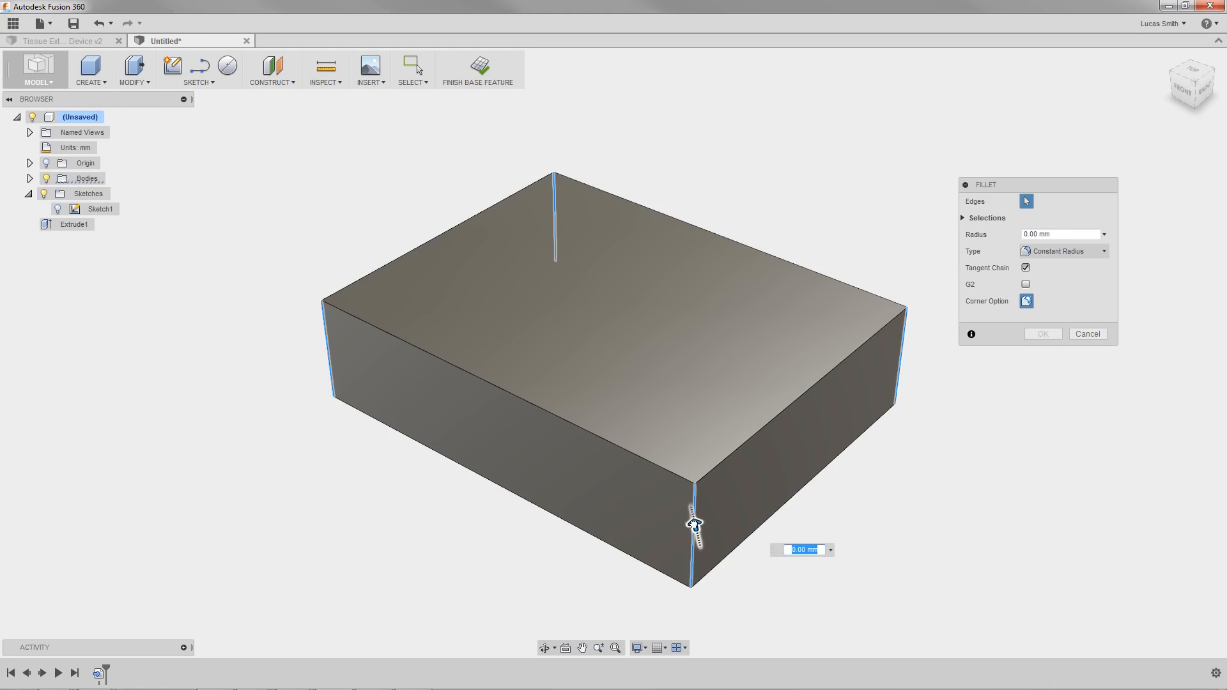
{"action": "left_click_drag", "start_coordinate": [695, 519], "coordinate": [690, 502]}
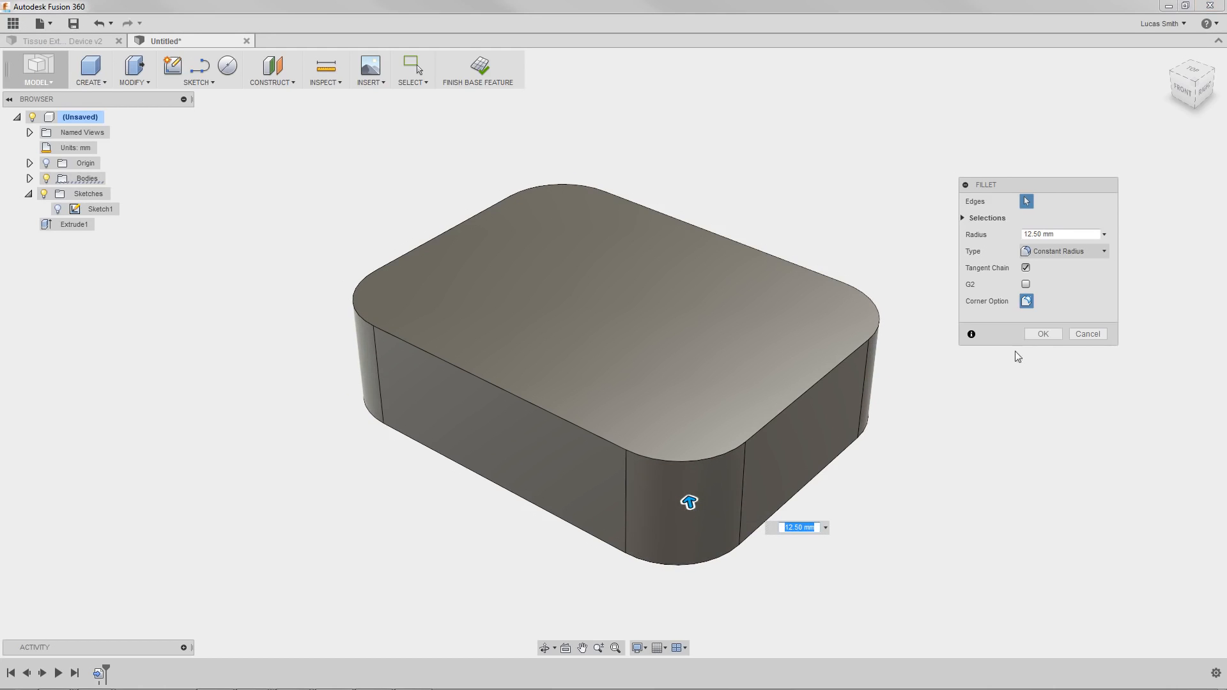
{"action": "left_click", "coordinate": [1038, 335]}
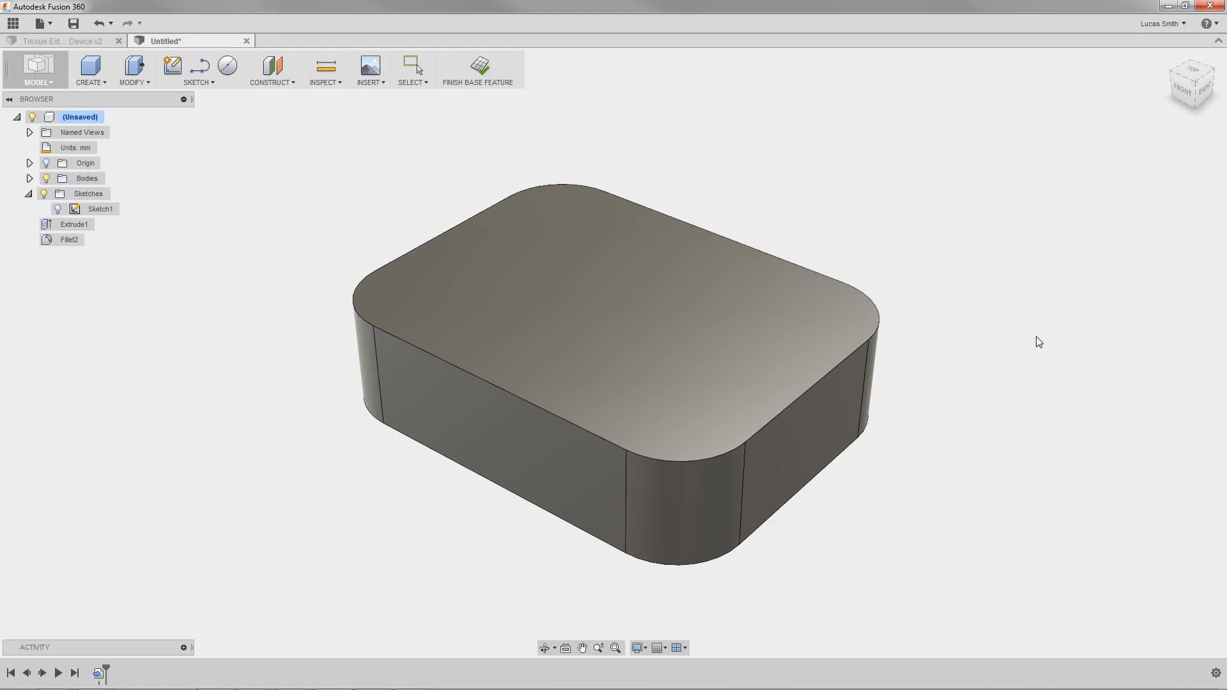
Fillet the block's bottom perimeter edge with a 2 mm radius.
{"action": "left_click", "coordinate": [151, 85]}
{"action": "left_click", "coordinate": [143, 112]}
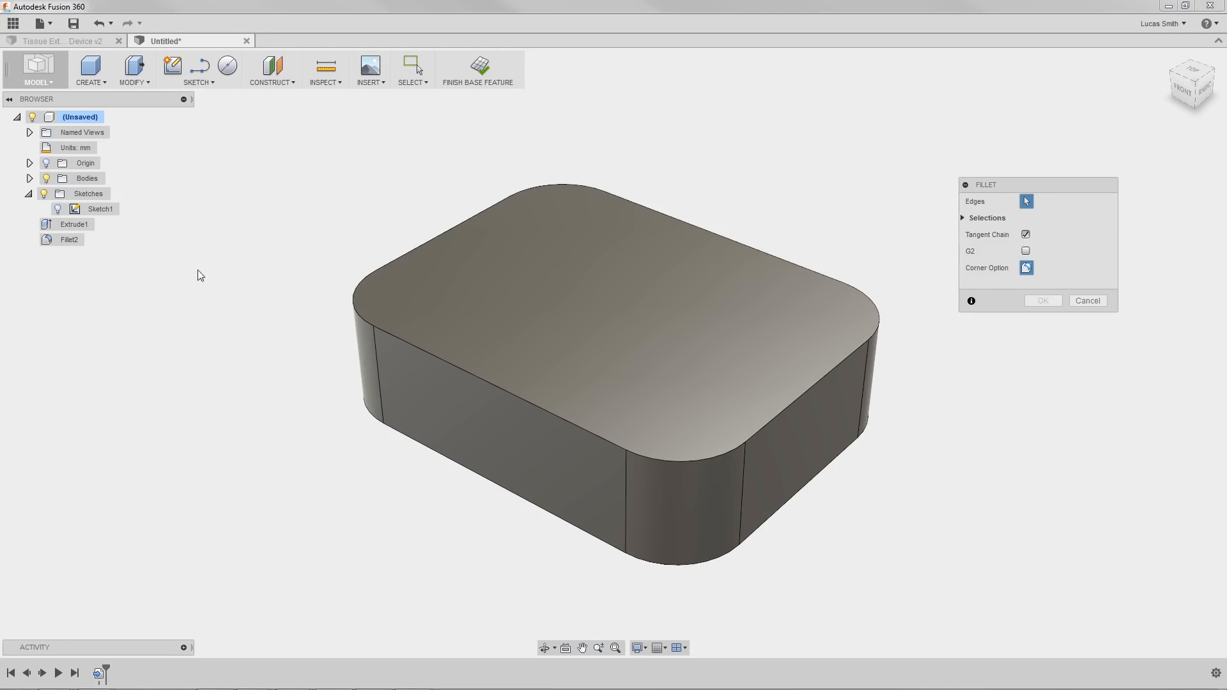
{"action": "middle_click_drag", "start_coordinate": [244, 376], "coordinate": [324, 384], "text": "shift"}
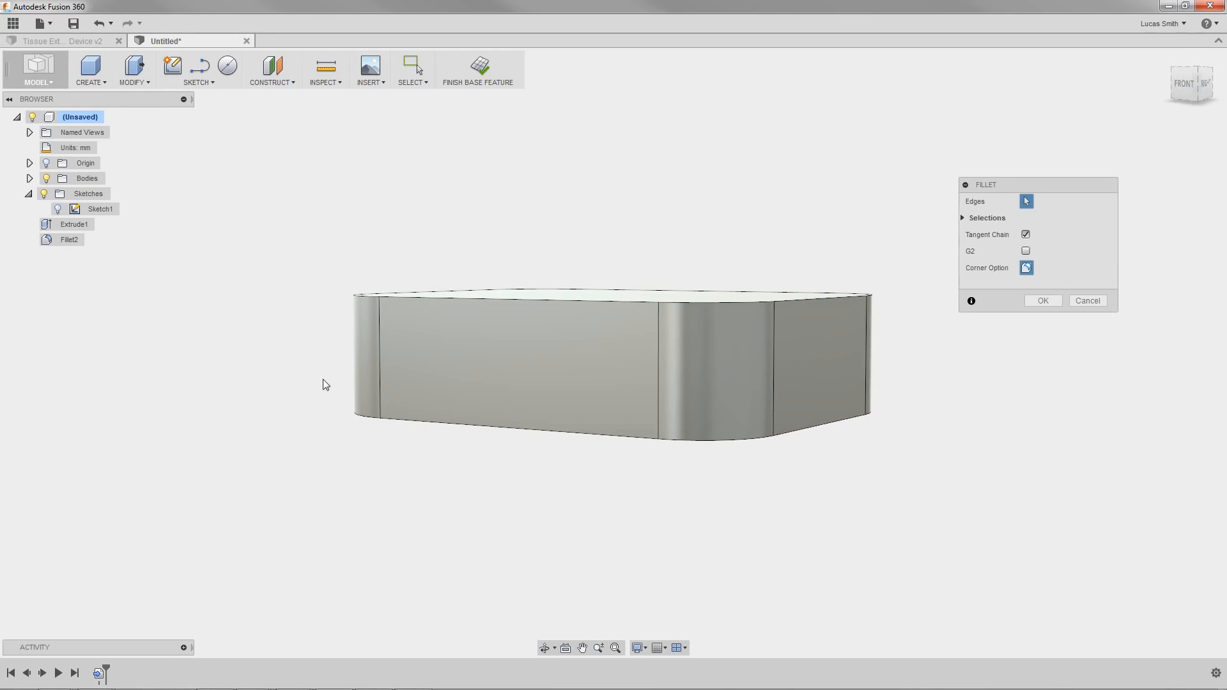
{"action": "left_click", "coordinate": [401, 416]}
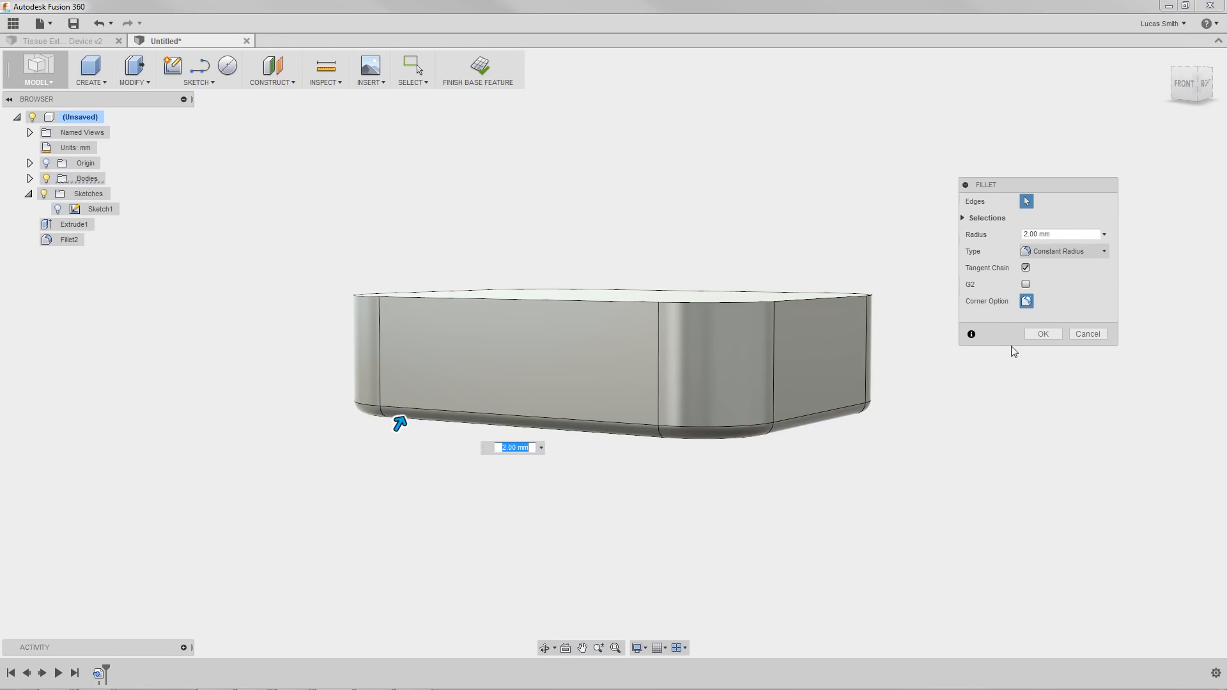
{"action": "left_click", "coordinate": [1035, 334]}
{"action": "middle_click_drag", "start_coordinate": [938, 332], "coordinate": [922, 365], "text": "shift"}
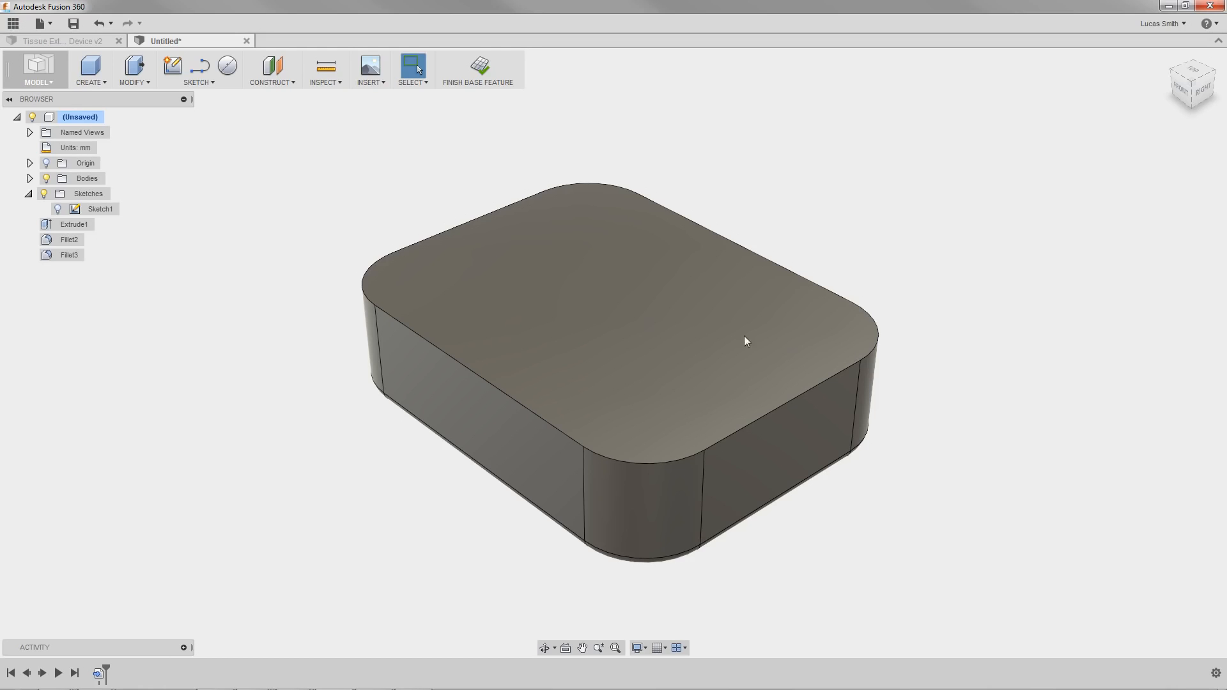
Edit the vertical corner fillet so that only the corner between the front and right faces has a 2.5 mm radius.
{"action": "double_click", "coordinate": [69, 240]}
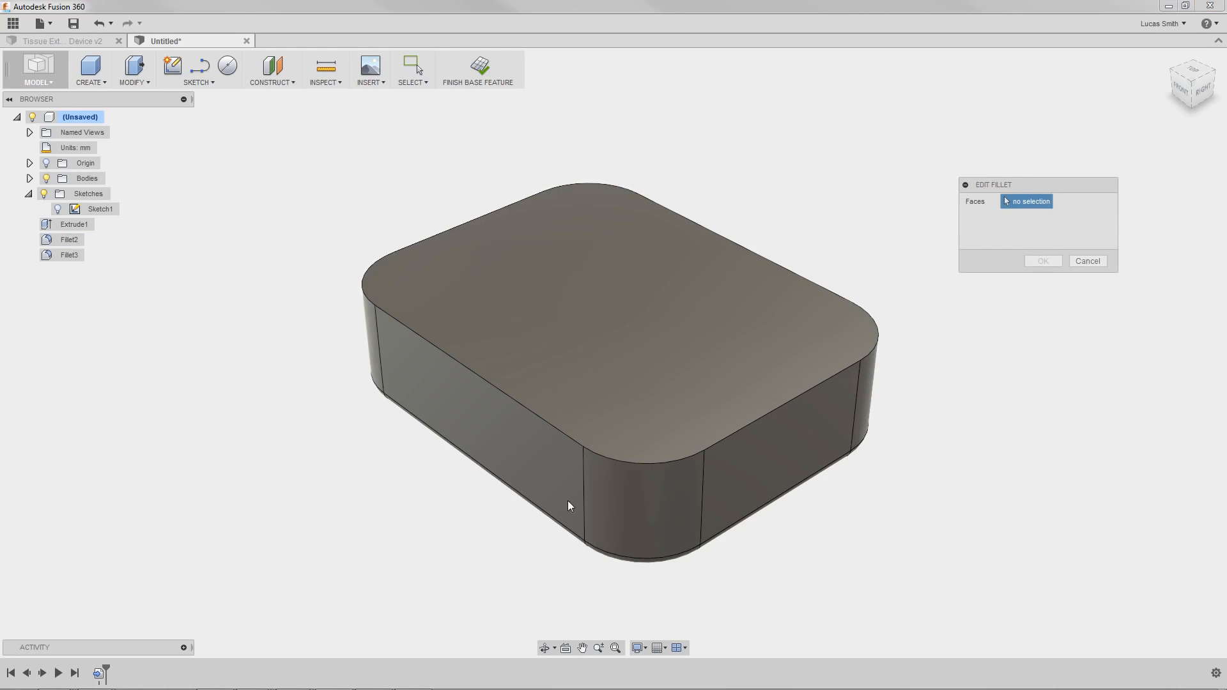
{"action": "left_click", "coordinate": [614, 495]}
{"action": "left_click_drag", "start_coordinate": [613, 496], "coordinate": [601, 516]}
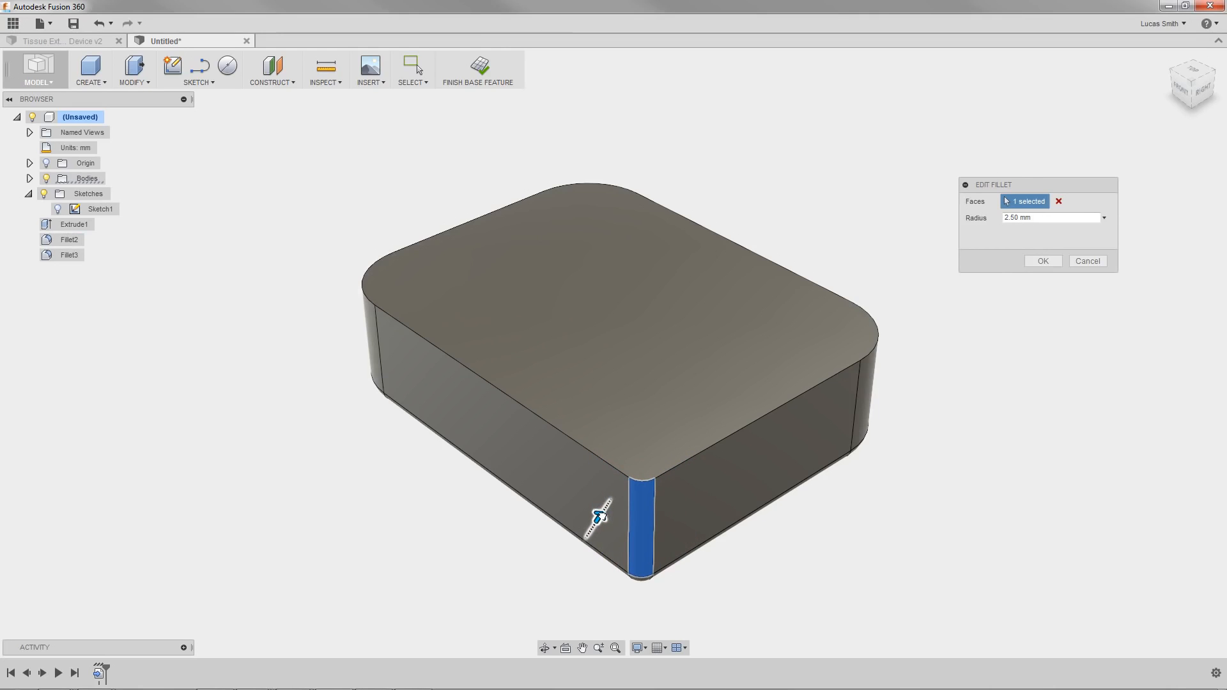
{"action": "key", "text": "Return"}
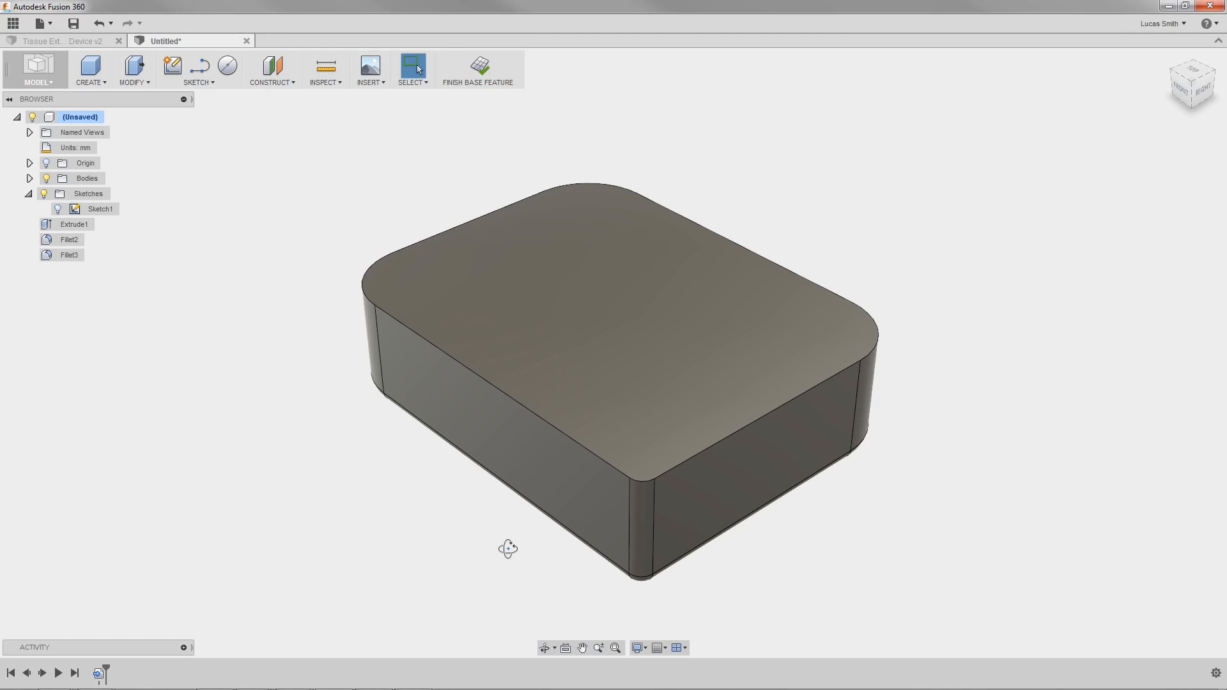
{"action": "middle_click_drag", "start_coordinate": [504, 541], "coordinate": [528, 505], "text": "shift"}
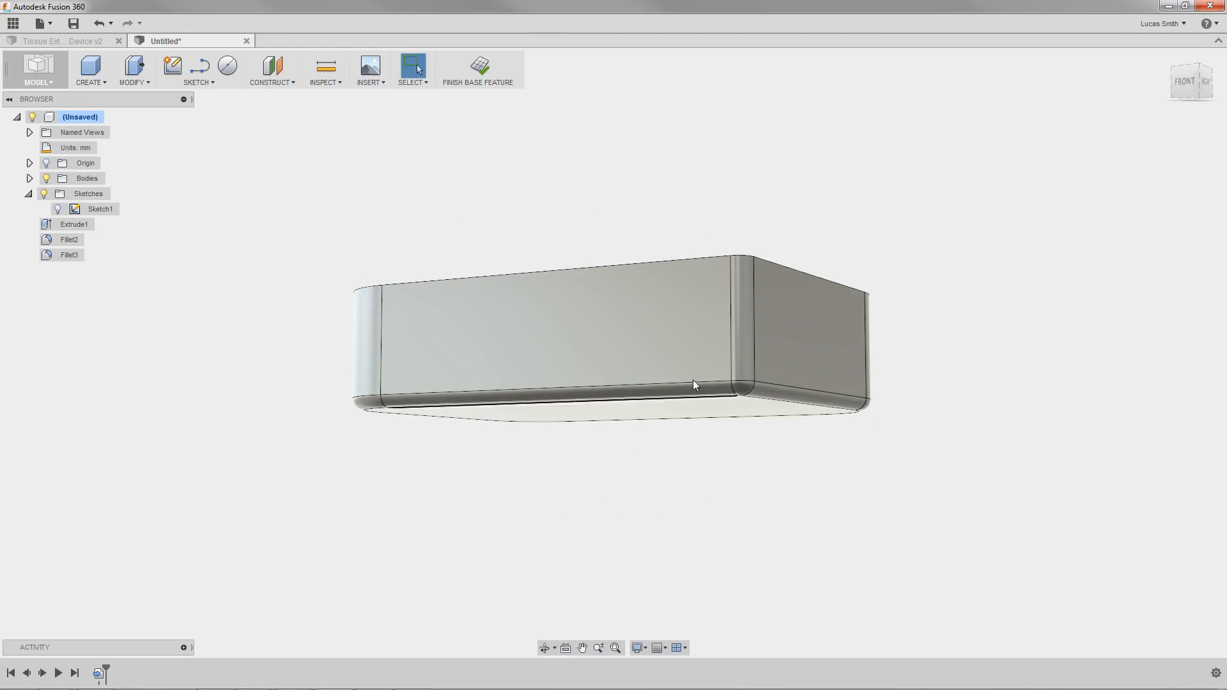
Delete the fillet on the vertical corner between the block's front and right faces.
{"action": "left_click", "coordinate": [745, 333]}
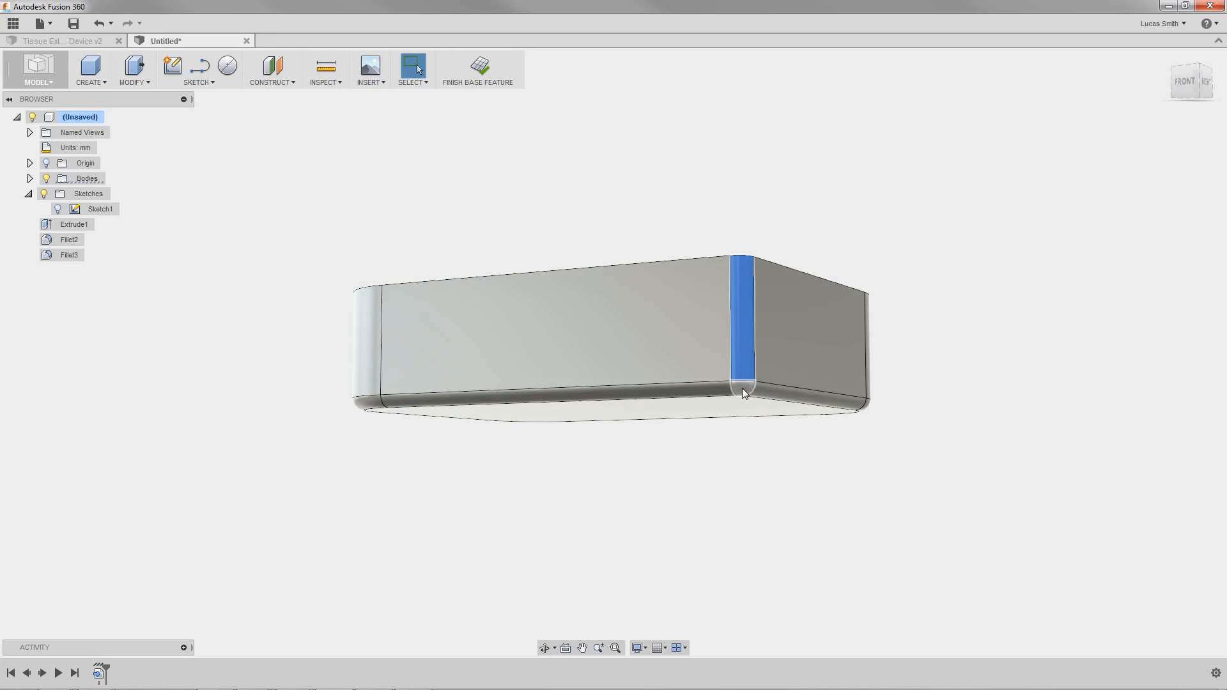
{"action": "key", "text": "Delete"}
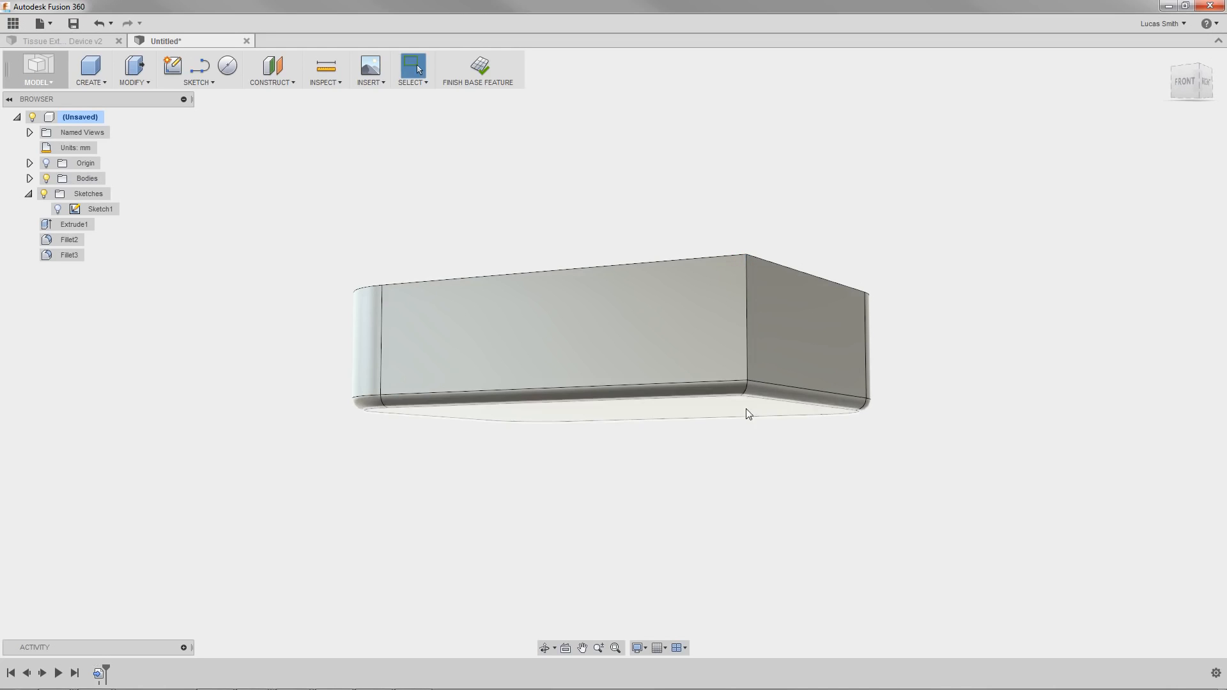
Move the block's top face with the Tweak method, setting the pivot at its front edge's midpoint and rotating the face 15 degrees.
{"action": "middle_click_drag", "start_coordinate": [821, 460], "coordinate": [797, 496], "text": "shift"}
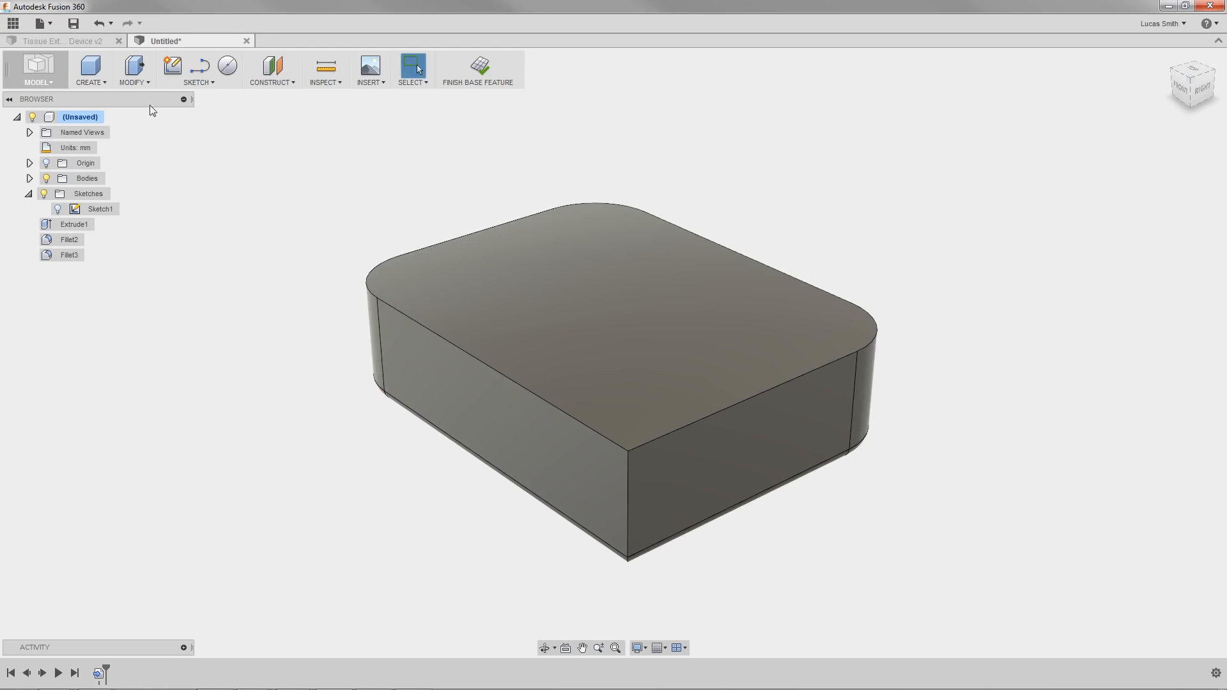
{"action": "left_click", "coordinate": [136, 86]}
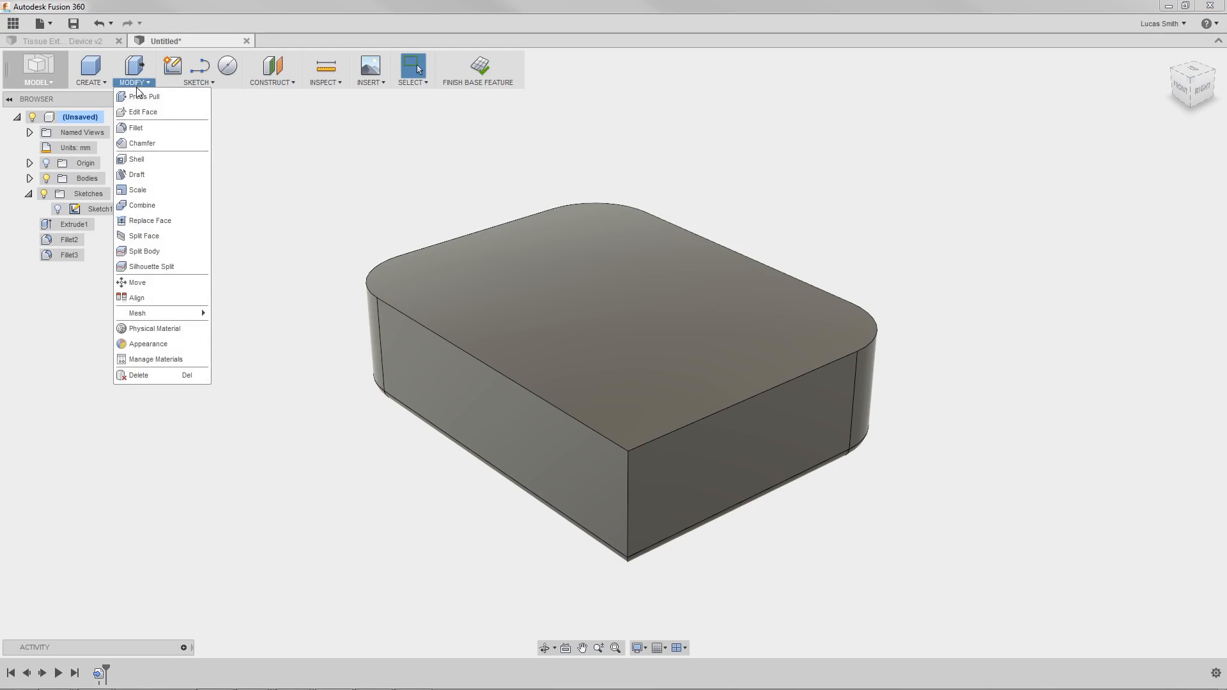
{"action": "left_click", "coordinate": [154, 287]}
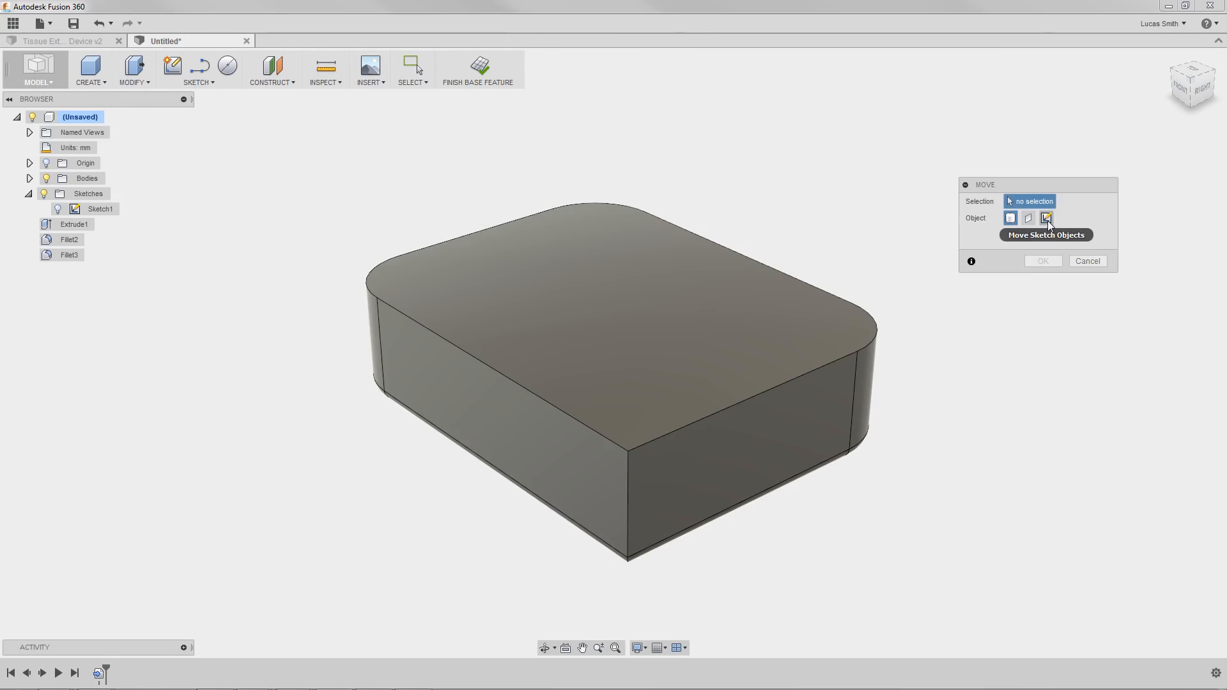
{"action": "left_click", "coordinate": [1029, 220]}
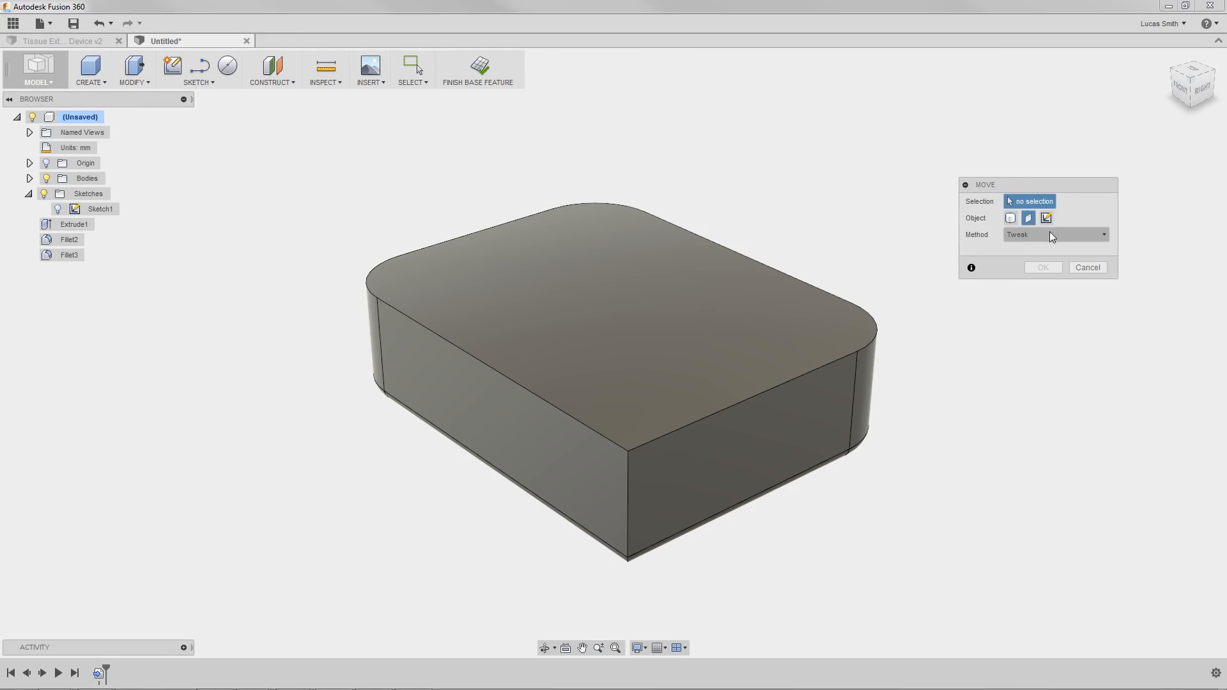
{"action": "left_click", "coordinate": [1052, 234]}
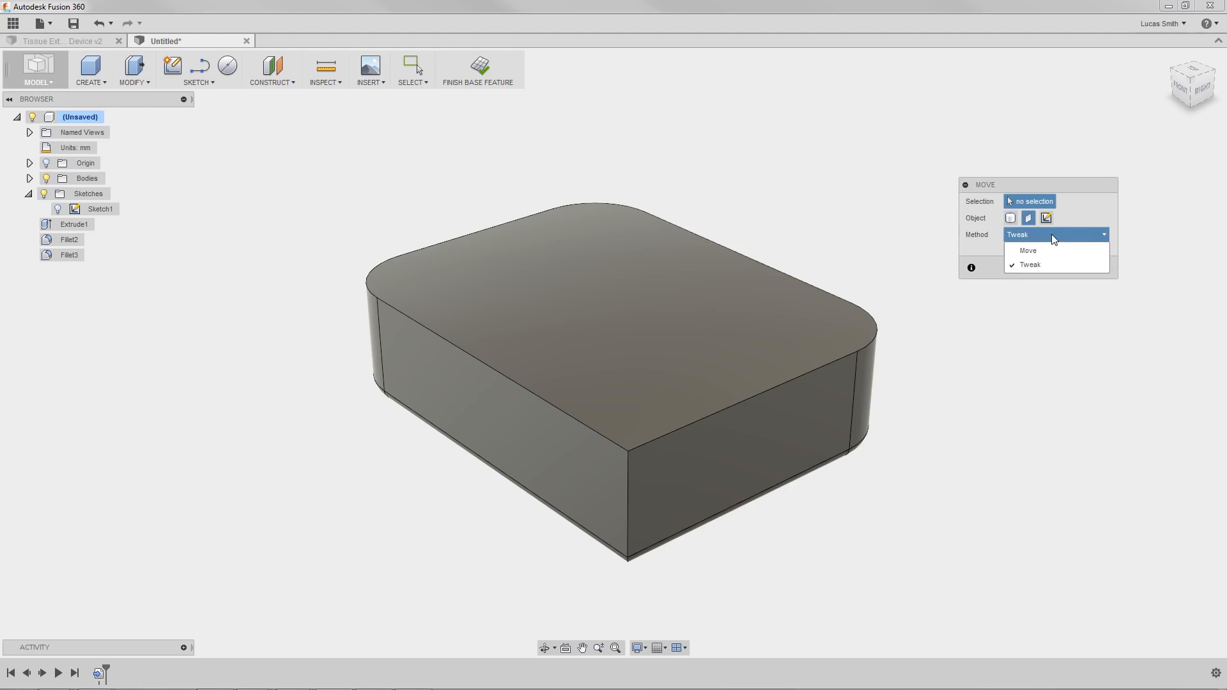
{"action": "left_click", "coordinate": [1053, 272]}
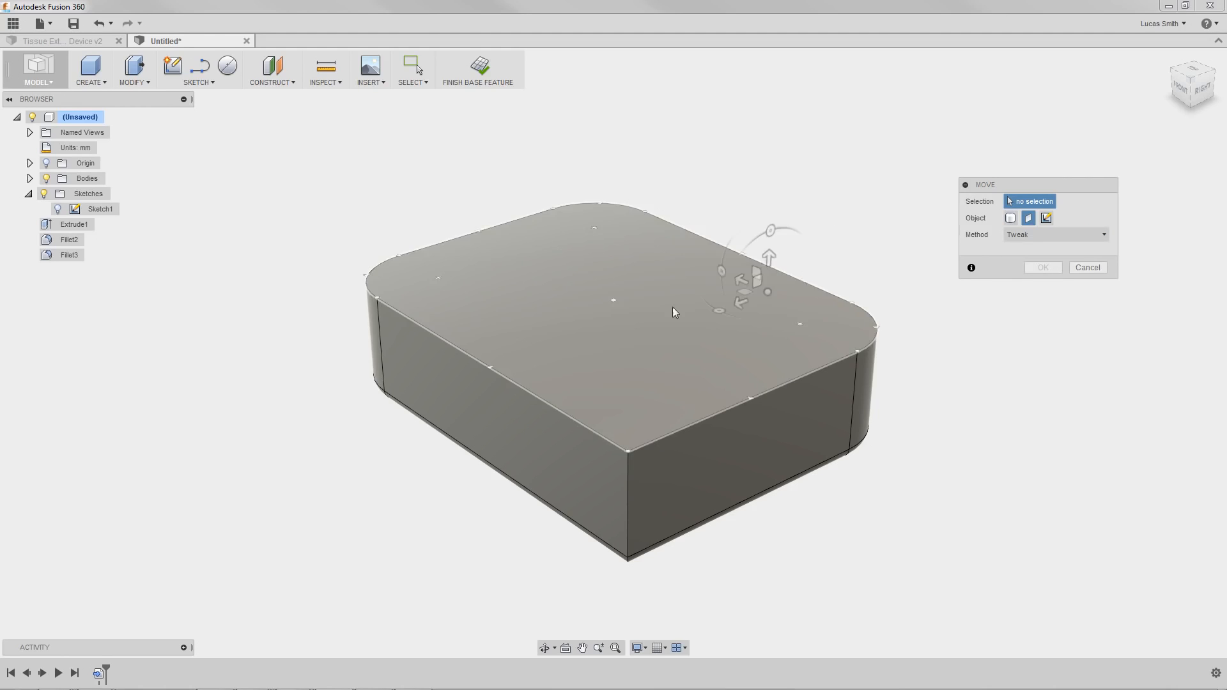
{"action": "left_click", "coordinate": [631, 315]}
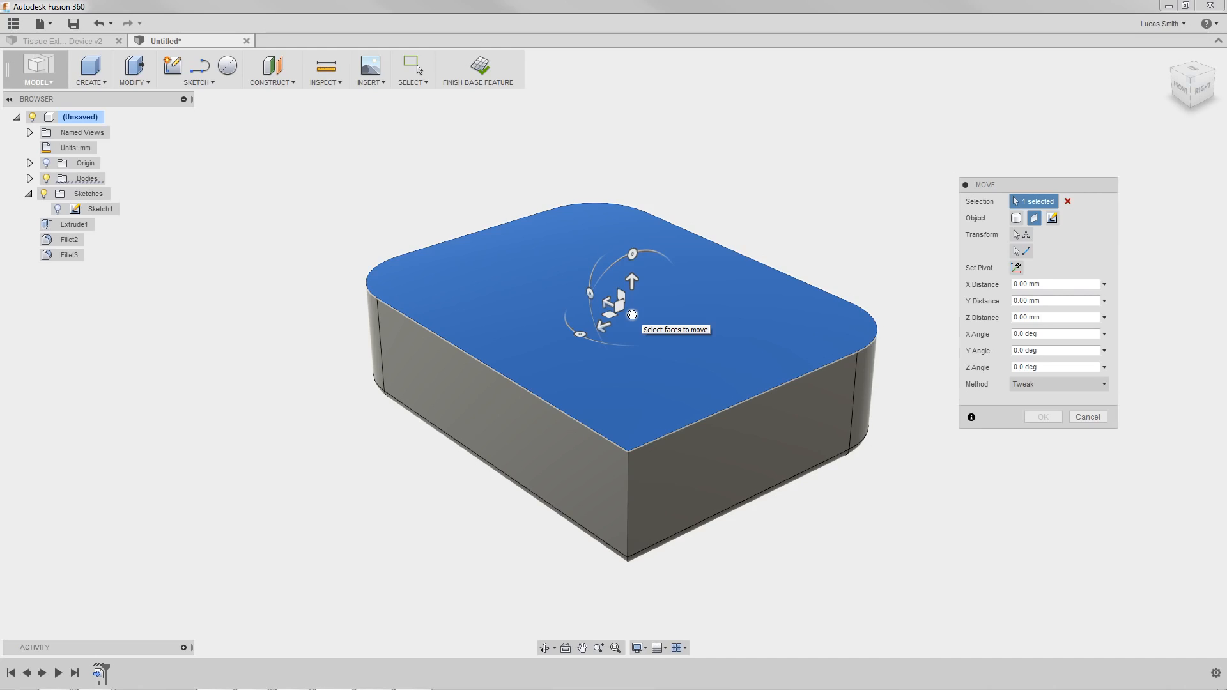
{"action": "left_click", "coordinate": [1016, 269]}
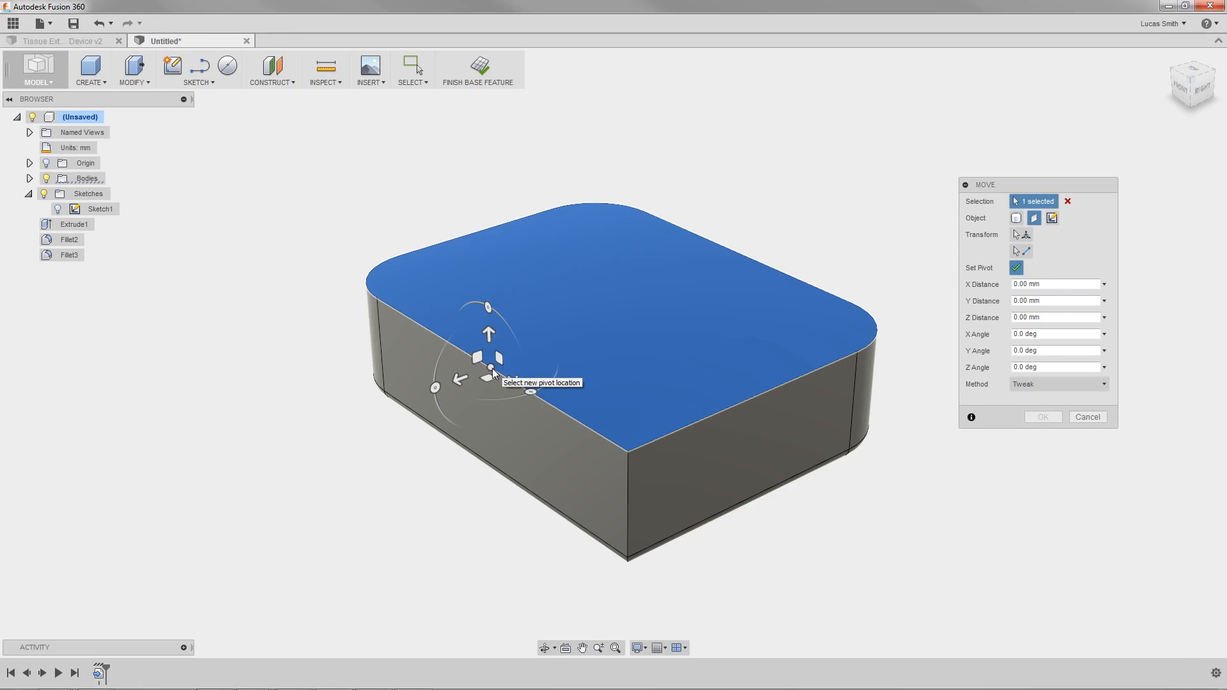
{"action": "left_click", "coordinate": [492, 370]}
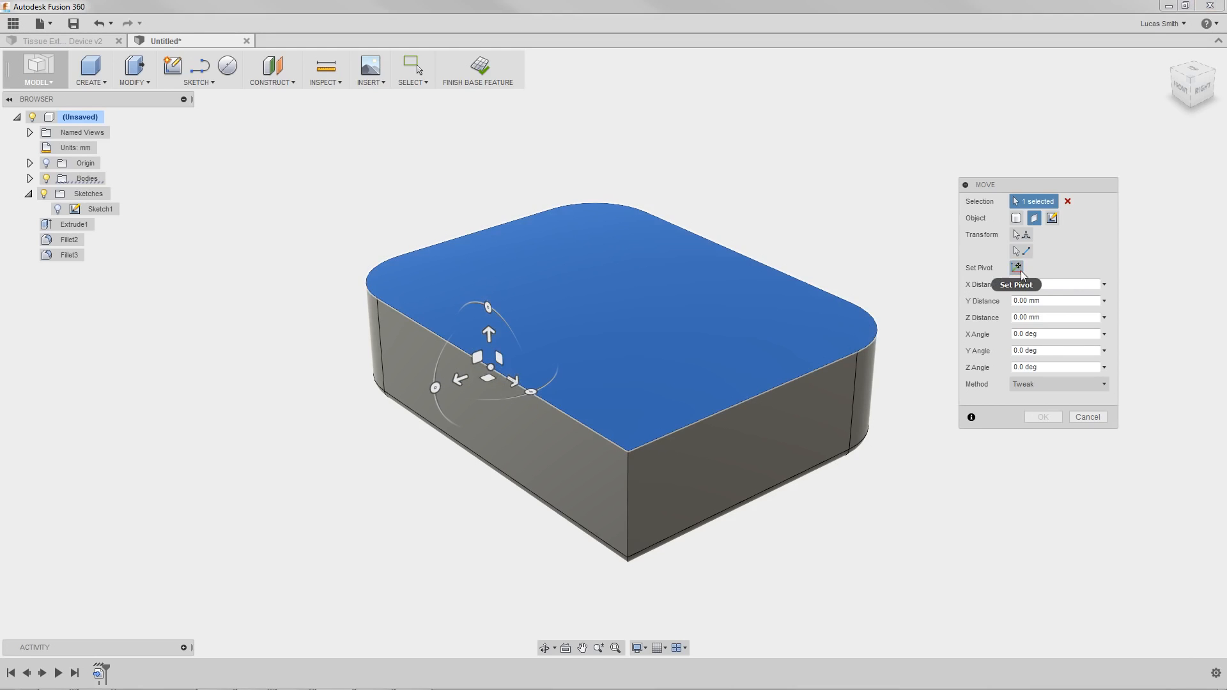
{"action": "left_click", "coordinate": [1017, 268]}
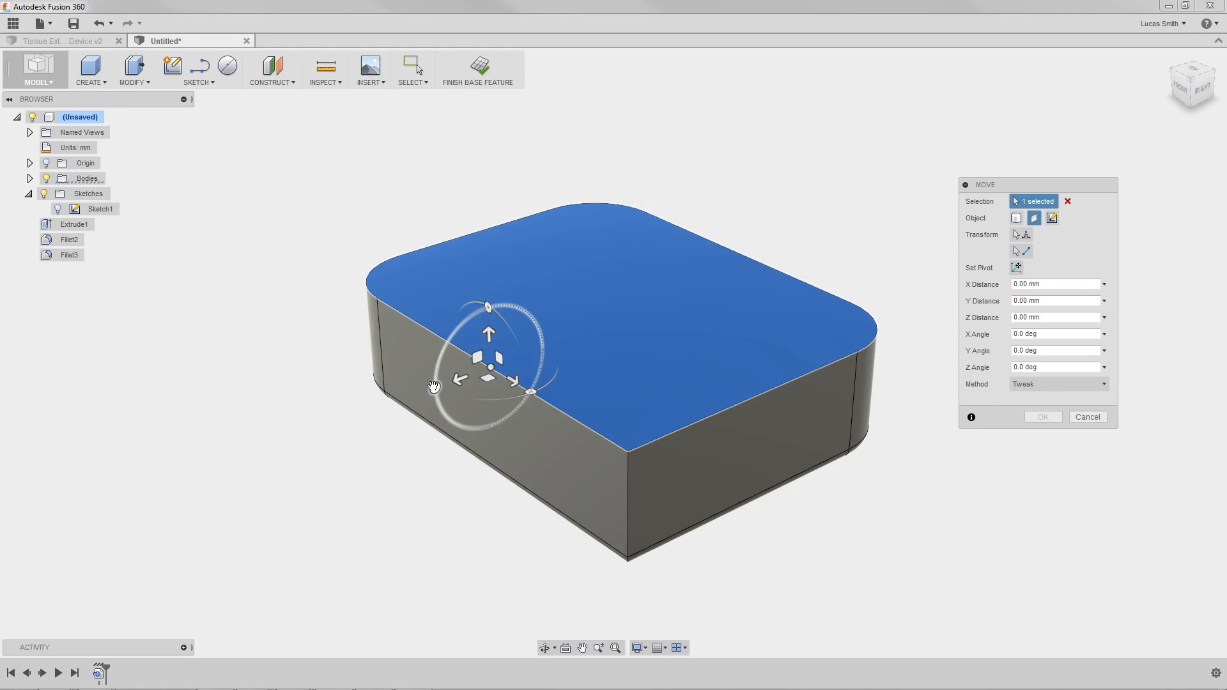
{"action": "left_click_drag", "start_coordinate": [434, 388], "coordinate": [437, 402]}
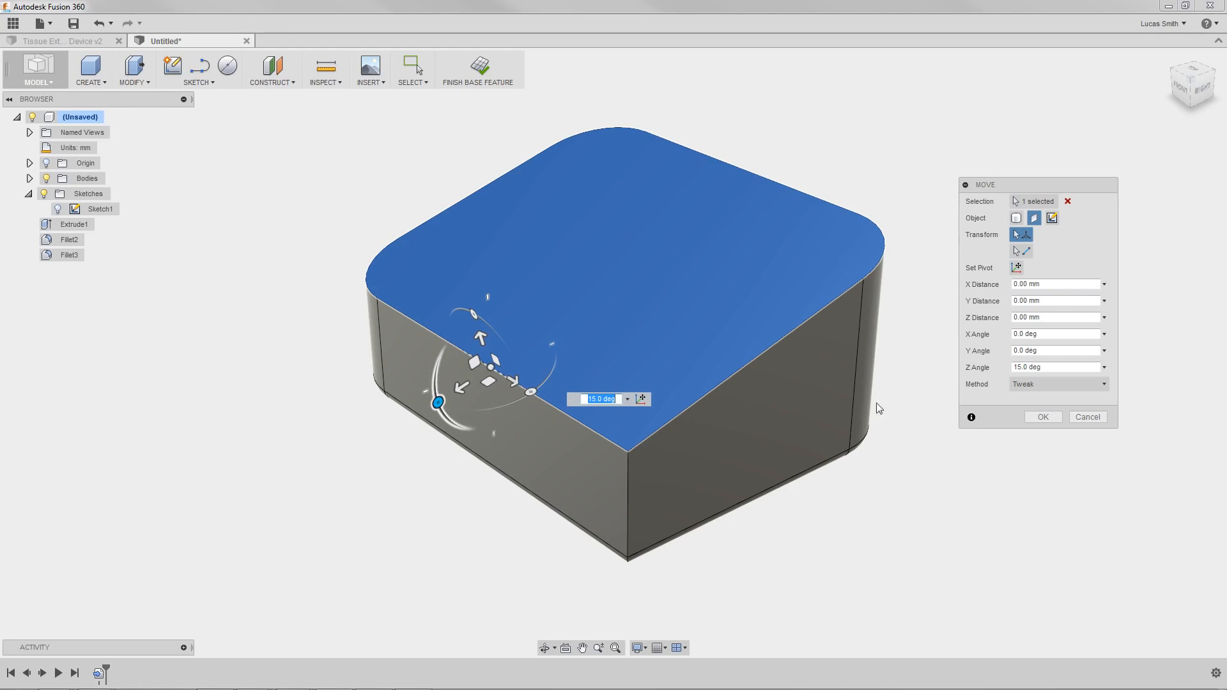
{"action": "left_click", "coordinate": [1034, 418]}
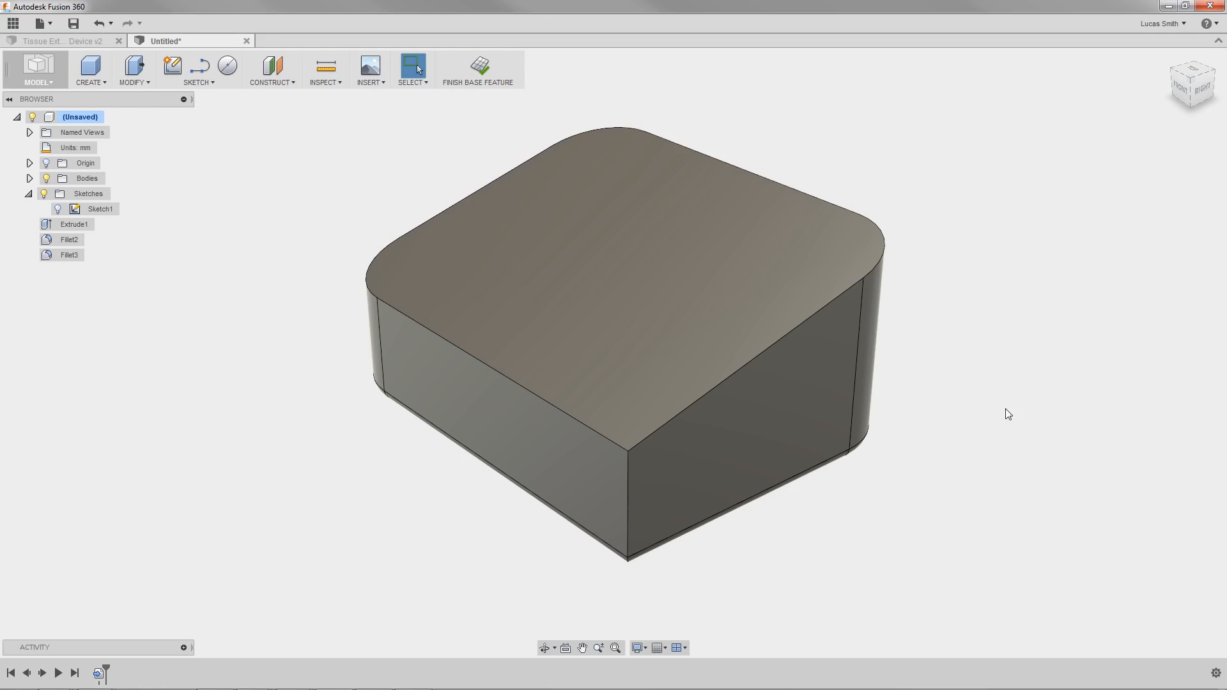
Use Edit Face on the block's tilted top face, pulling its centre control point upward to form a smooth bulge.
{"action": "left_click", "coordinate": [143, 83]}
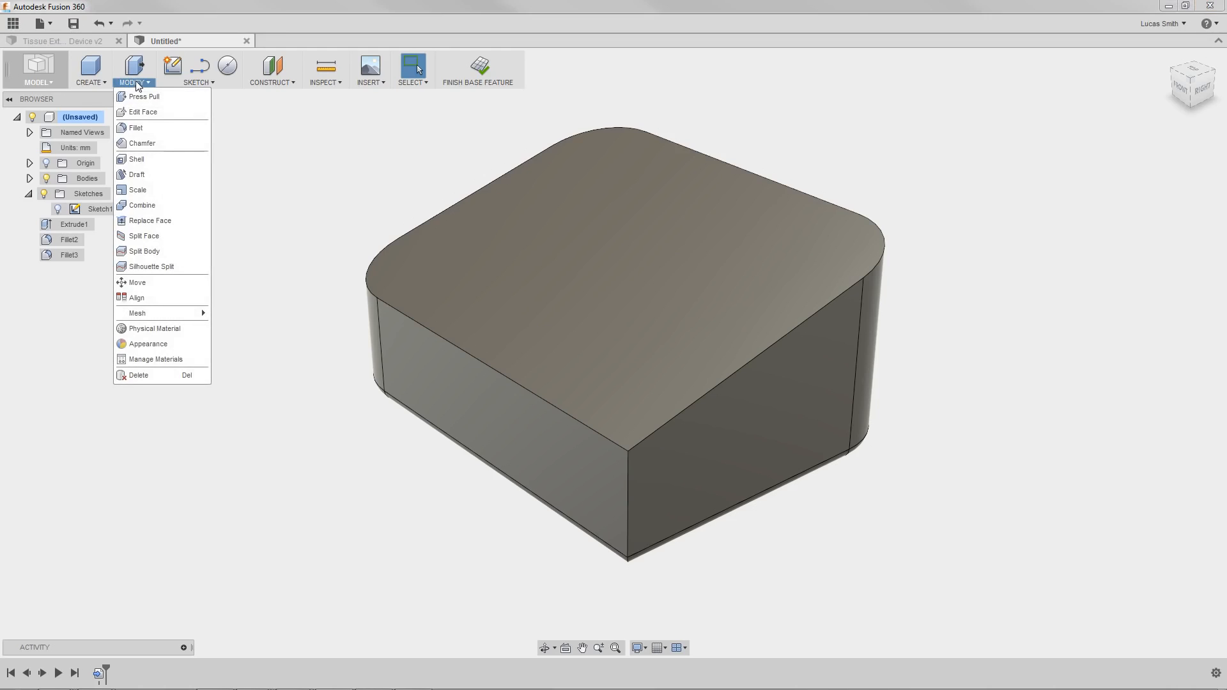
{"action": "left_click", "coordinate": [143, 114]}
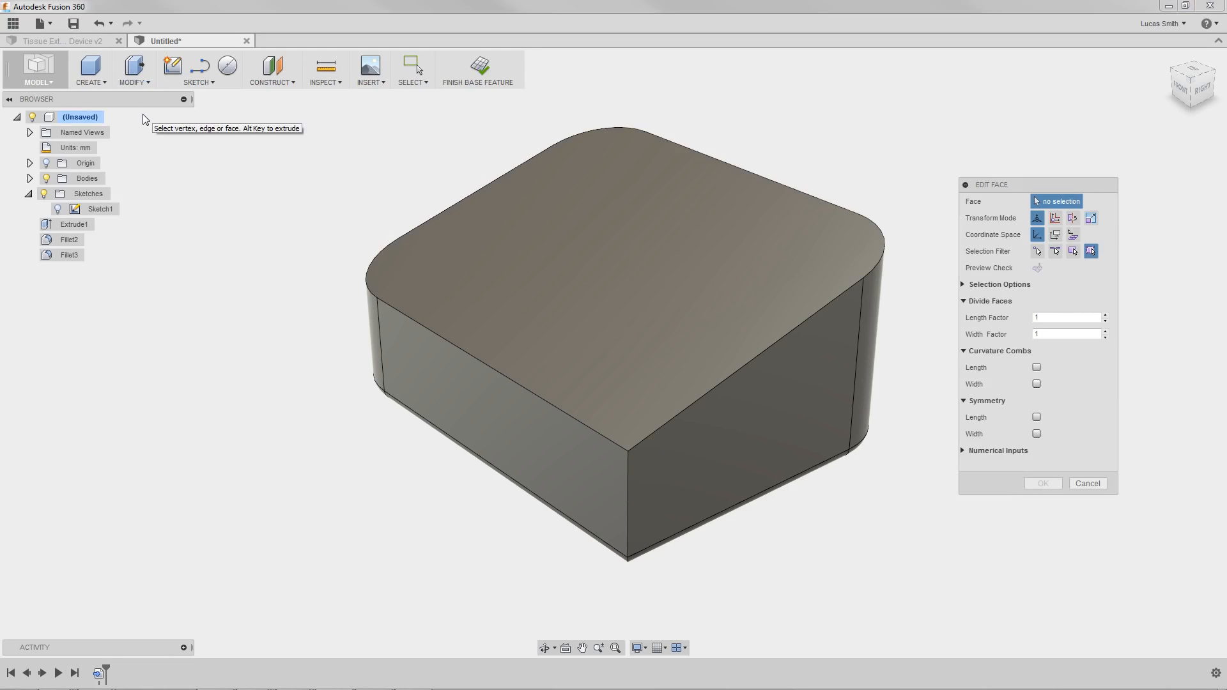
{"action": "left_click", "coordinate": [512, 270]}
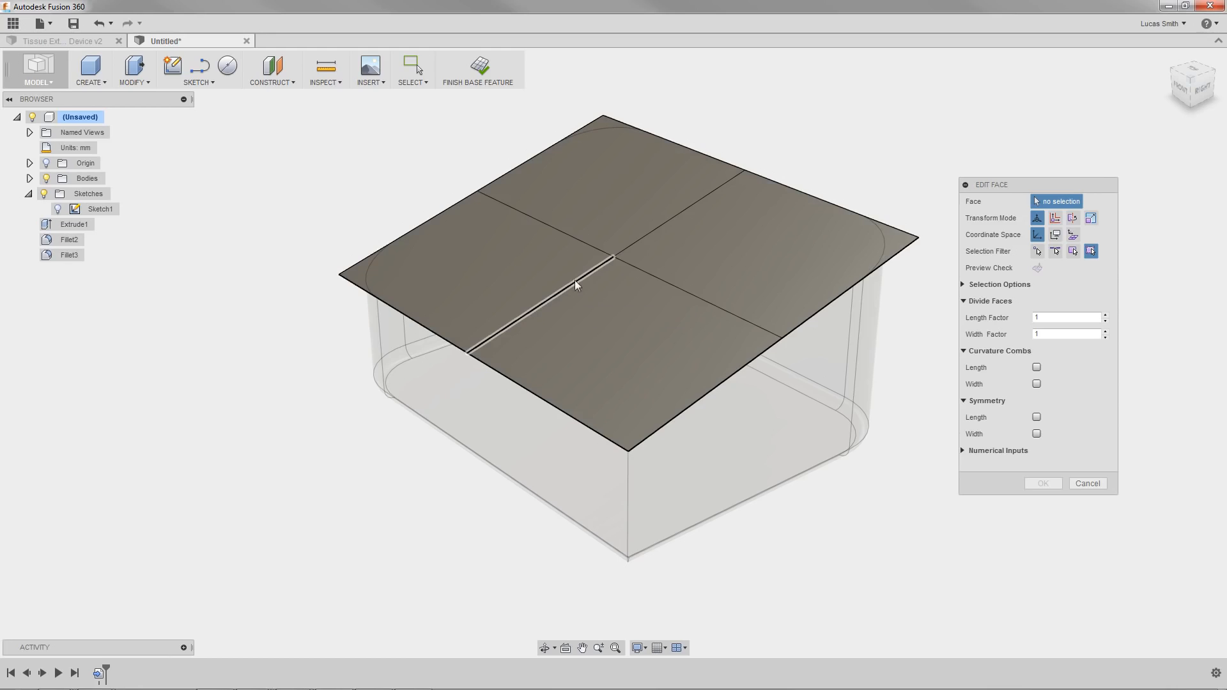
{"action": "left_click", "coordinate": [611, 256]}
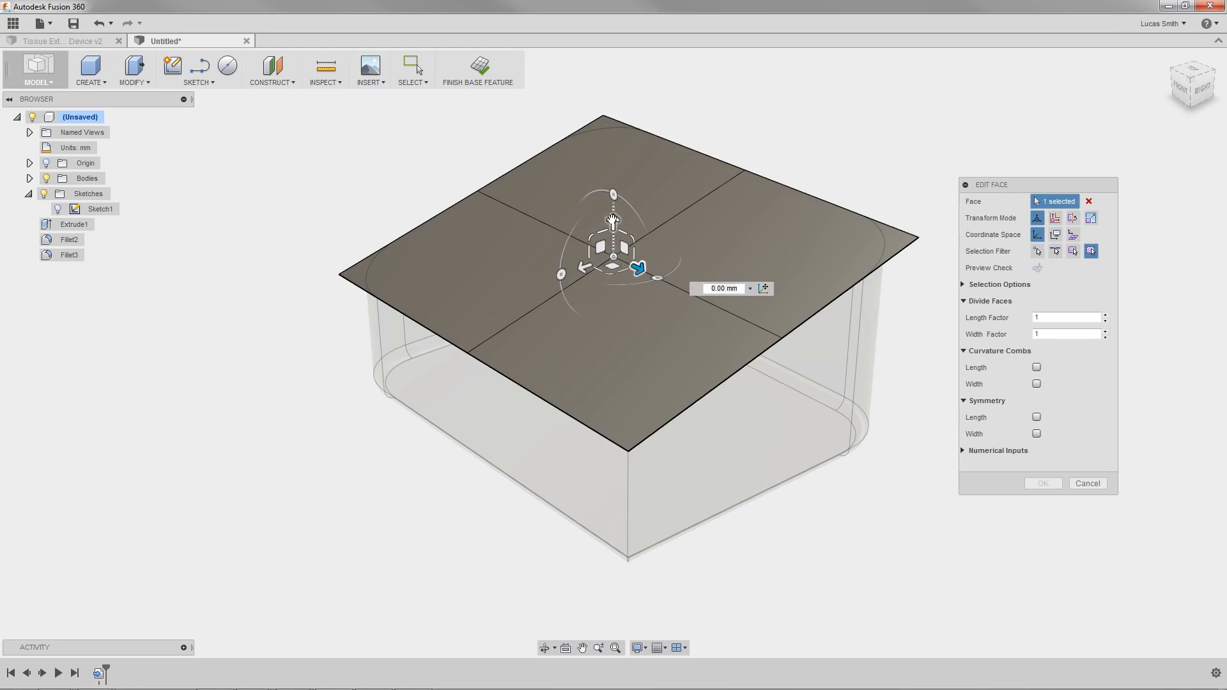
{"action": "left_click_drag", "start_coordinate": [613, 221], "coordinate": [611, 62]}
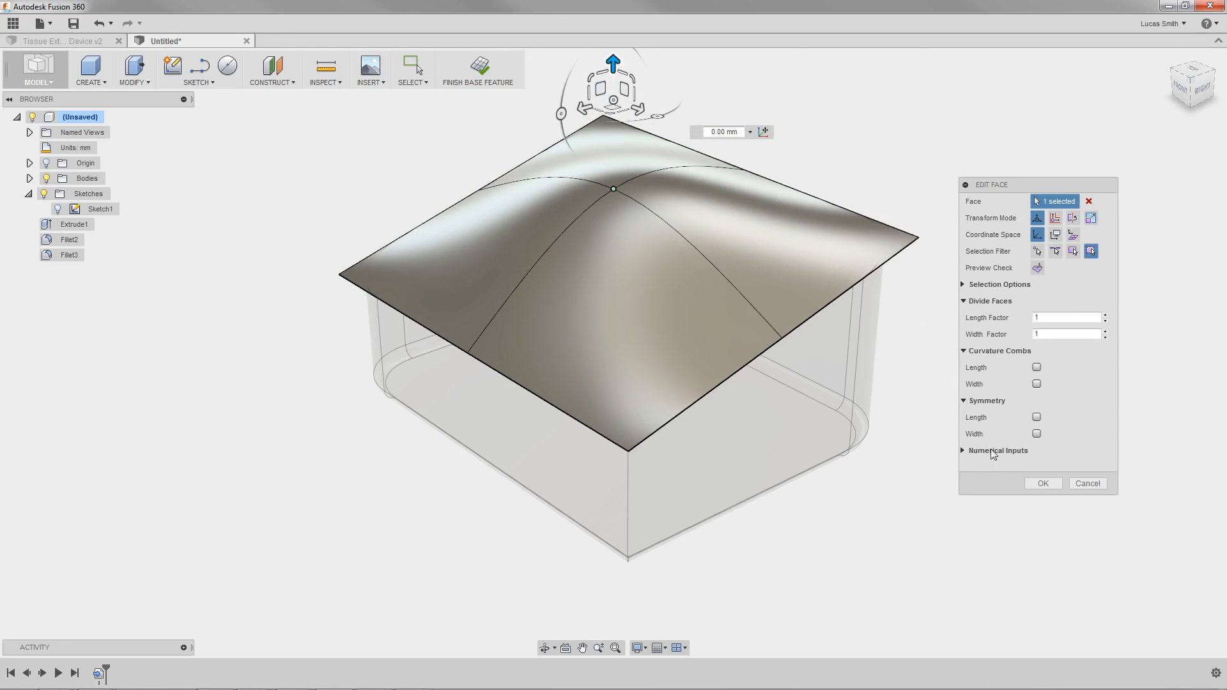
{"action": "left_click", "coordinate": [1028, 484]}
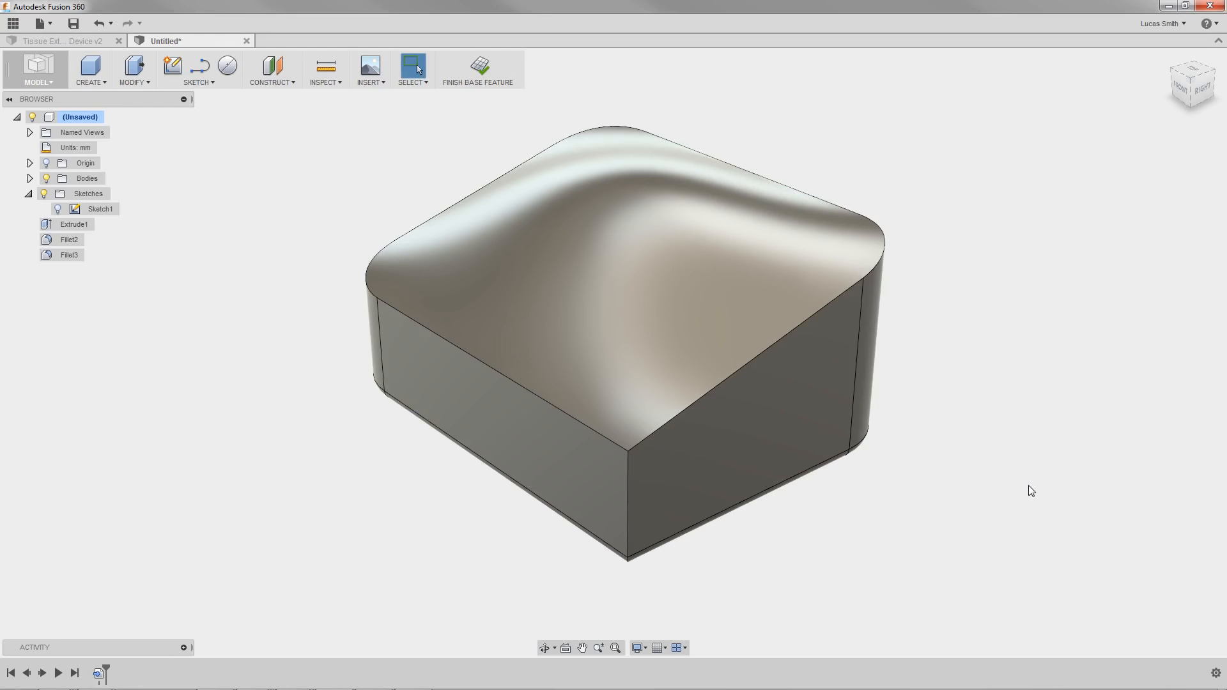
Switch to the open Tissue Extraction Device v2 design.
{"action": "middle_click_drag", "start_coordinate": [1021, 484], "coordinate": [1043, 497], "text": "shift"}
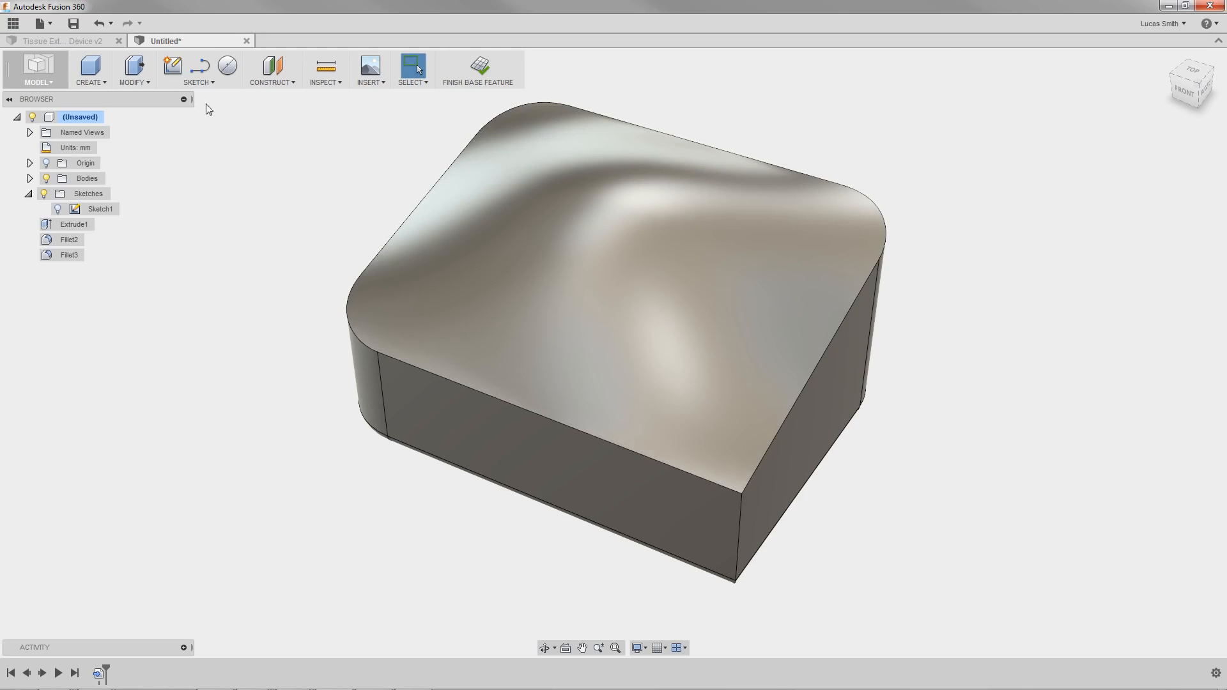
{"action": "left_click", "coordinate": [83, 41]}
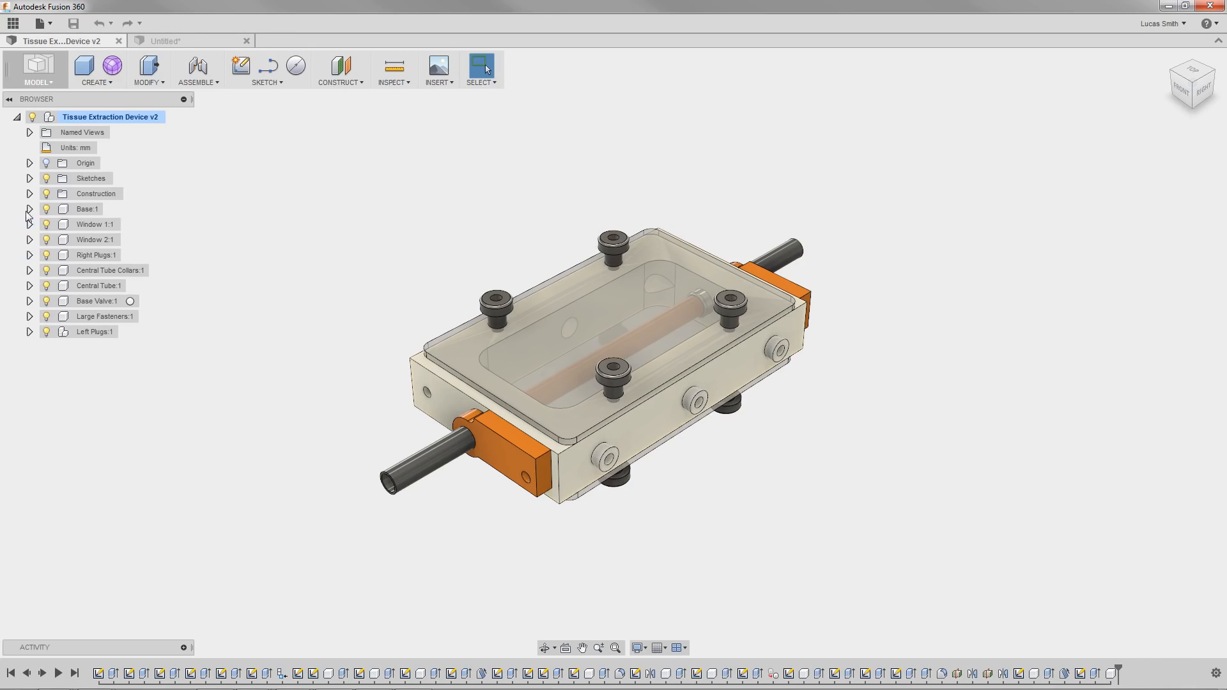
Edit Sketch1, set the outer rectangle's long side to 100 mm, and finish the sketch.
{"action": "left_click", "coordinate": [29, 179]}
{"action": "double_click", "coordinate": [100, 196]}
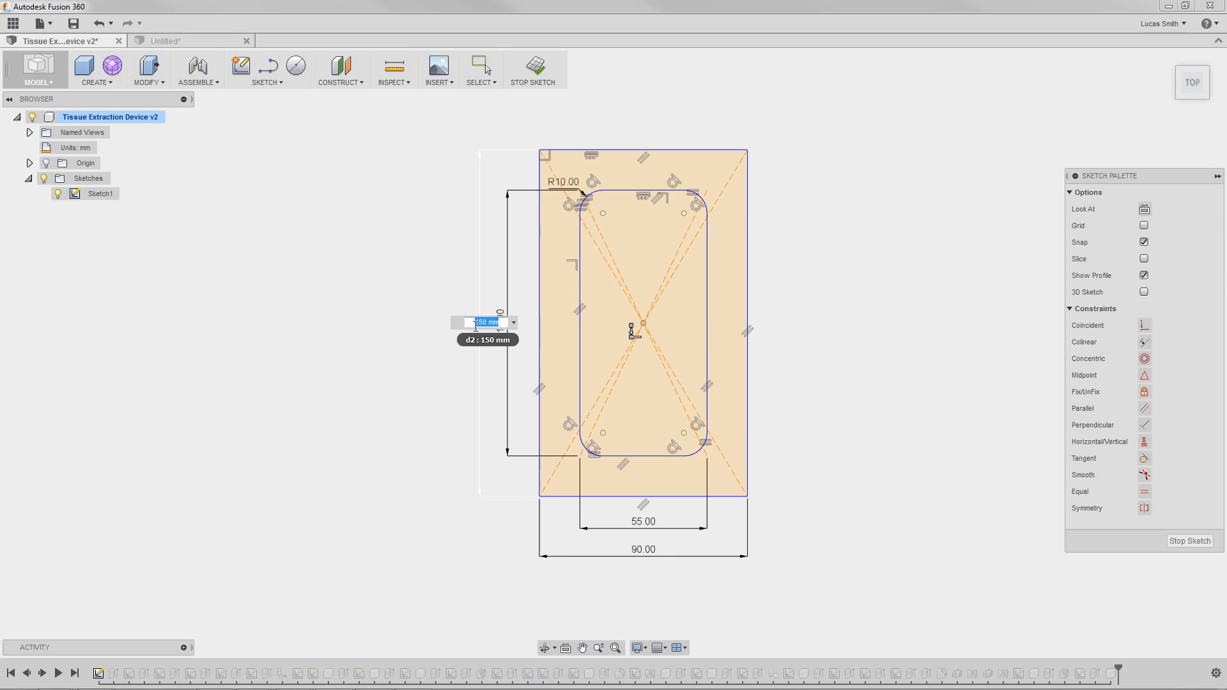
{"action": "type", "text": "115"}
{"action": "key", "text": "Return"}
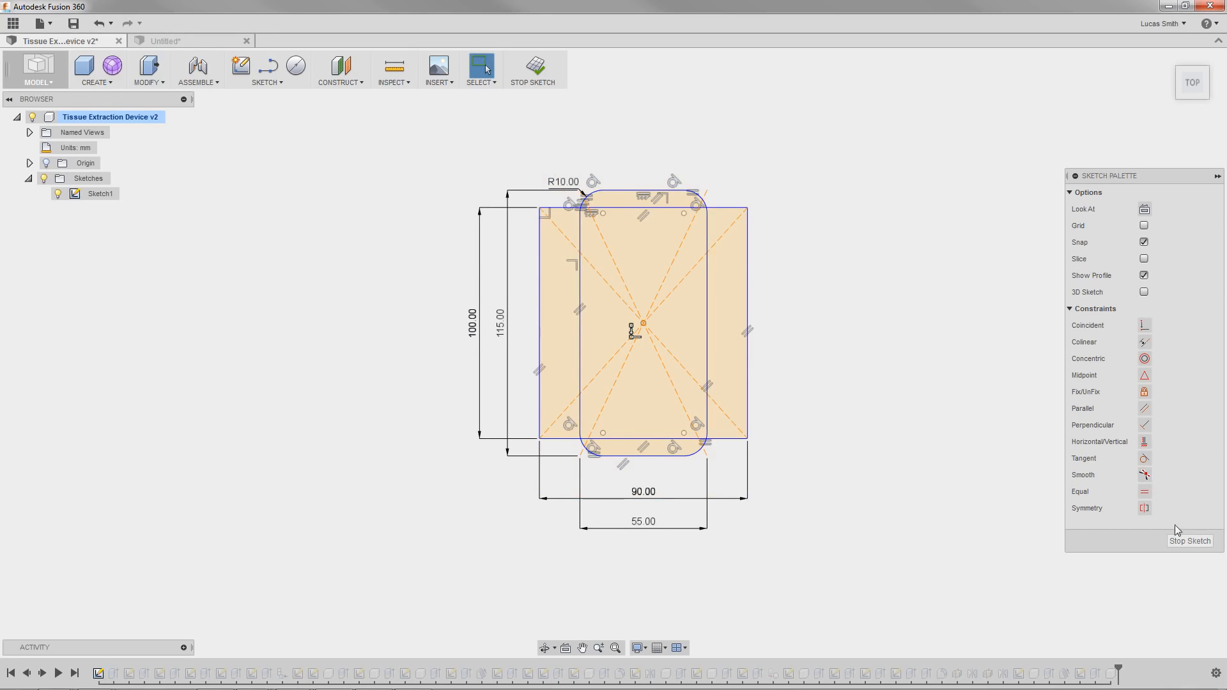
{"action": "left_click", "coordinate": [1190, 541]}
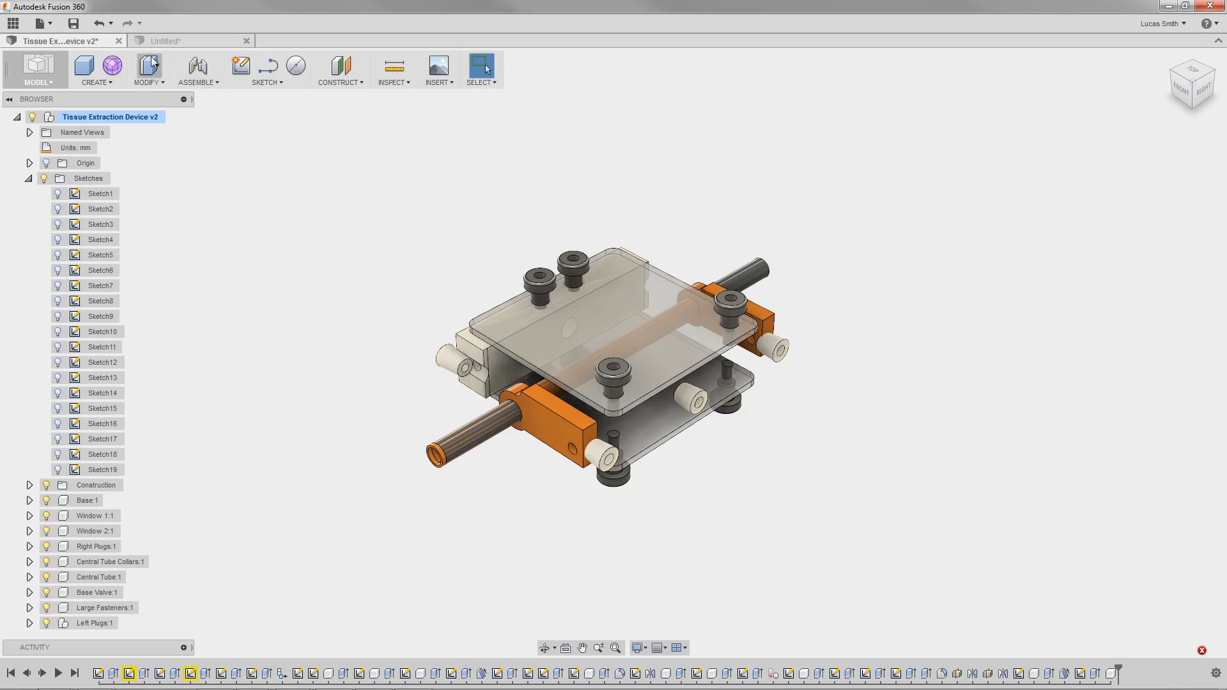
Undo the outer rectangle's dimension change in Sketch1 and collapse the list of sketches.
{"action": "left_click", "coordinate": [101, 24]}
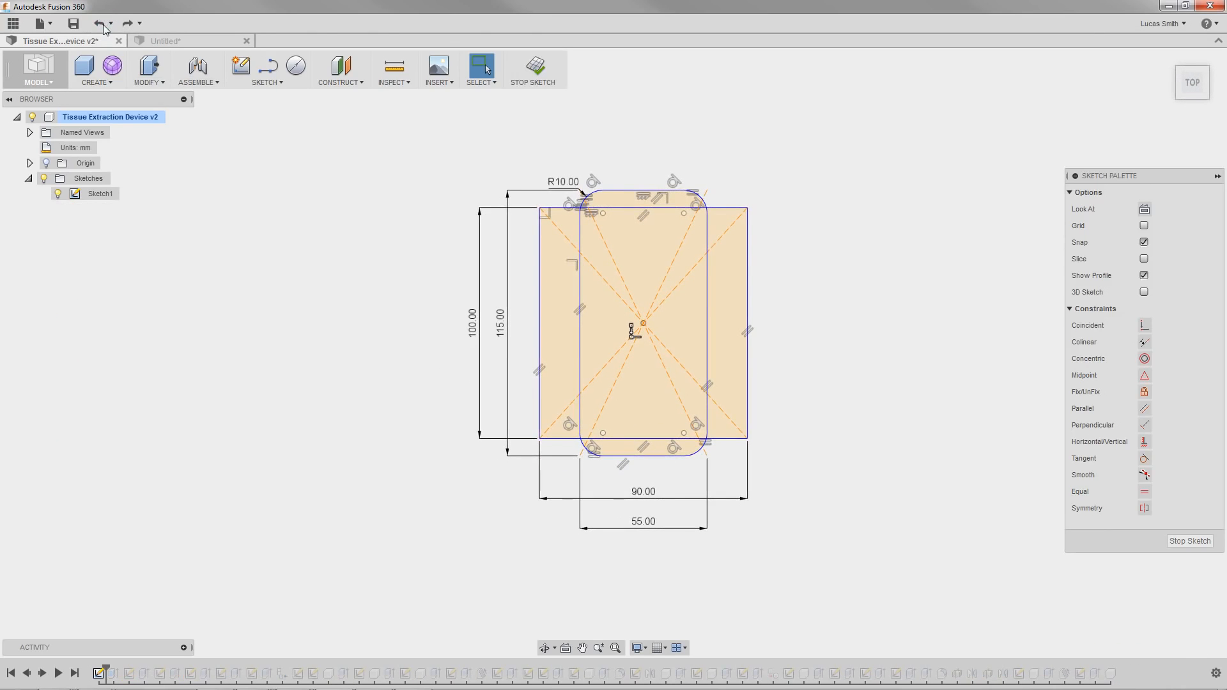
{"action": "left_click", "coordinate": [102, 25]}
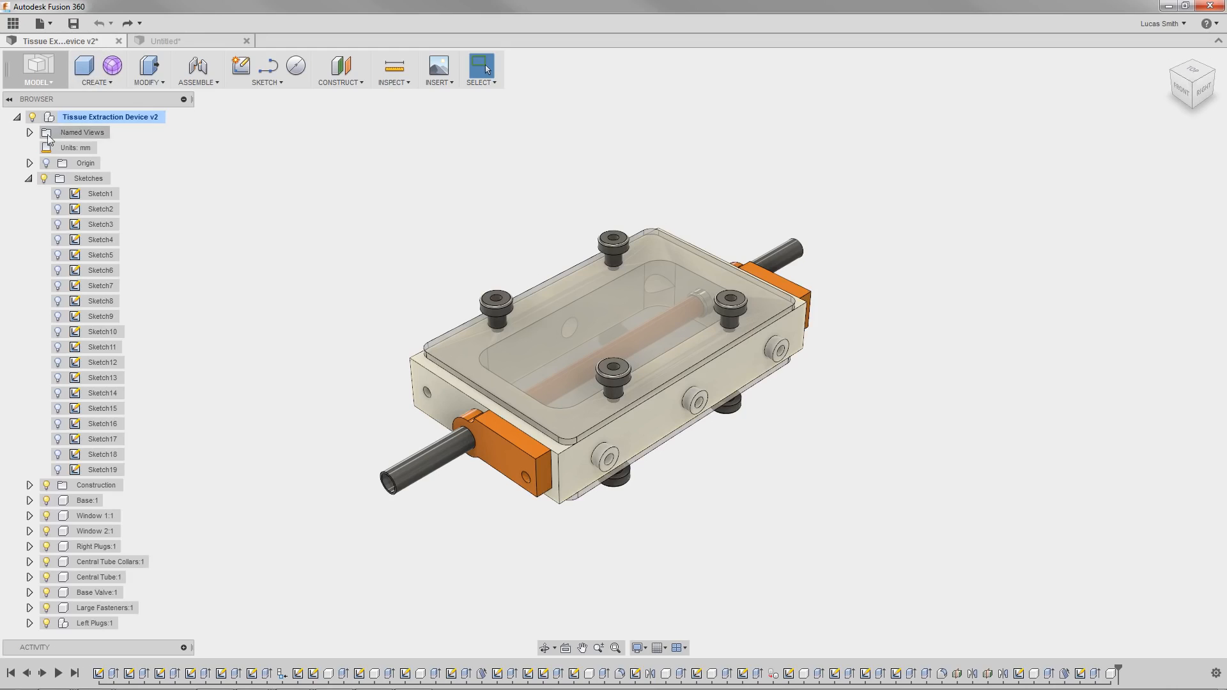
{"action": "left_click", "coordinate": [29, 179]}
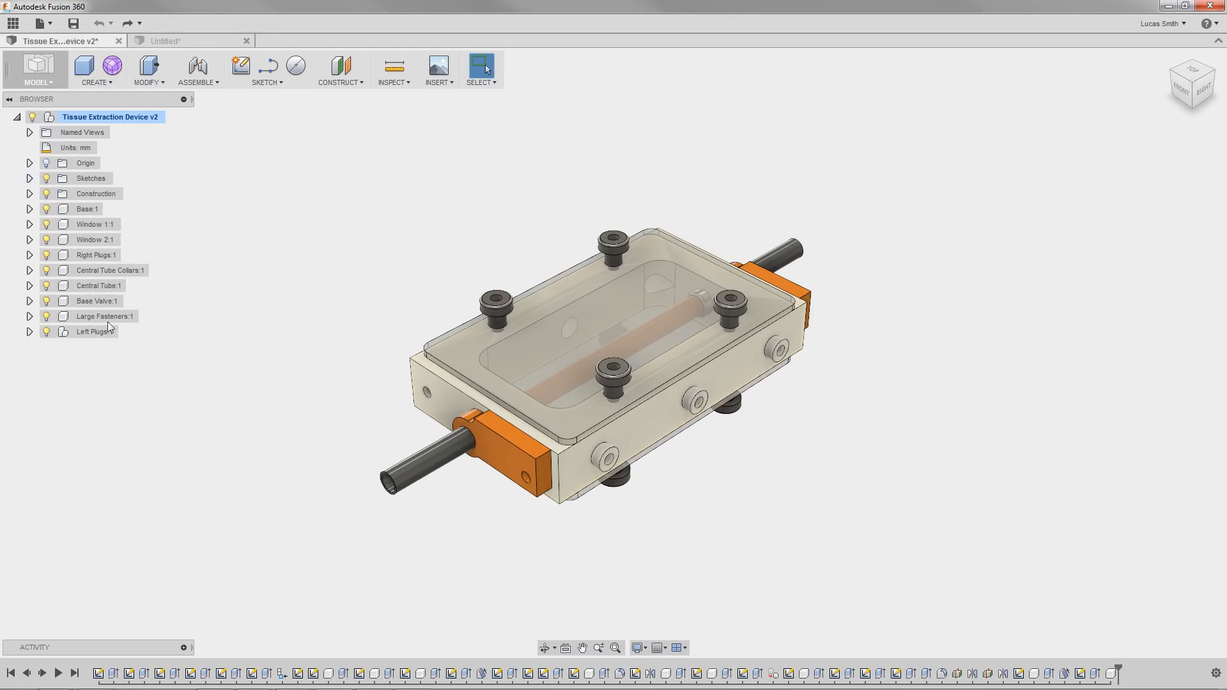
Convert the base's first extrude in the timeline to a DM feature.
{"action": "right_click", "coordinate": [114, 673]}
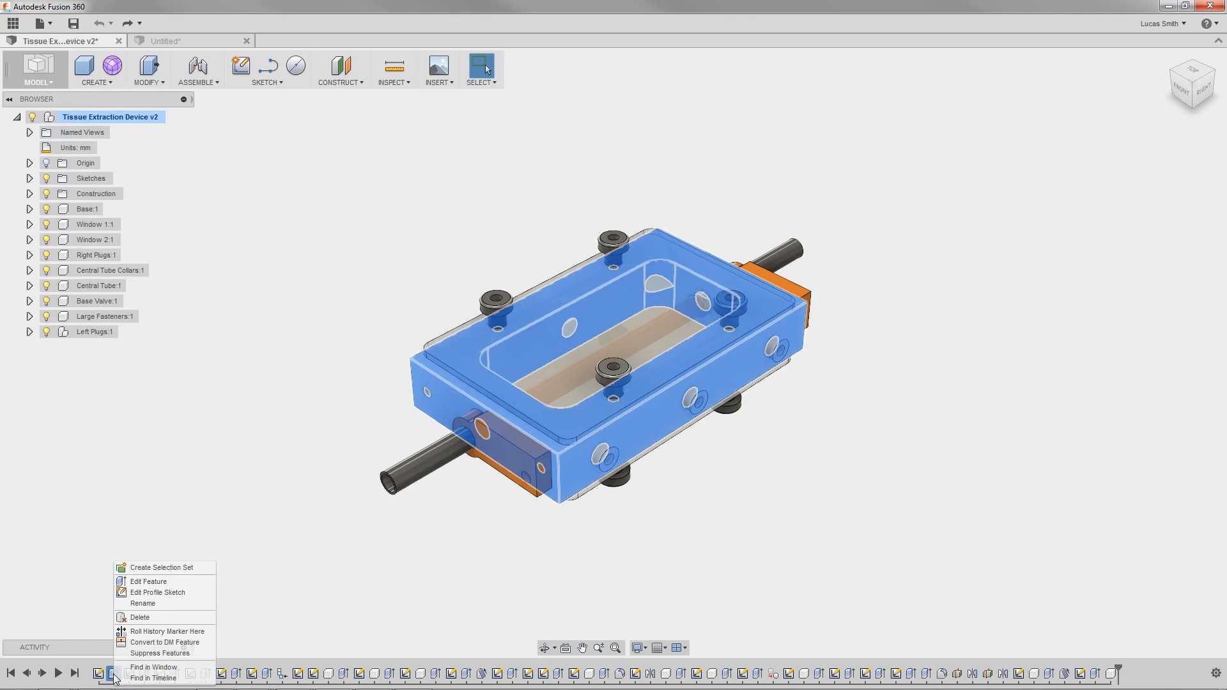
{"action": "left_click", "coordinate": [129, 644]}
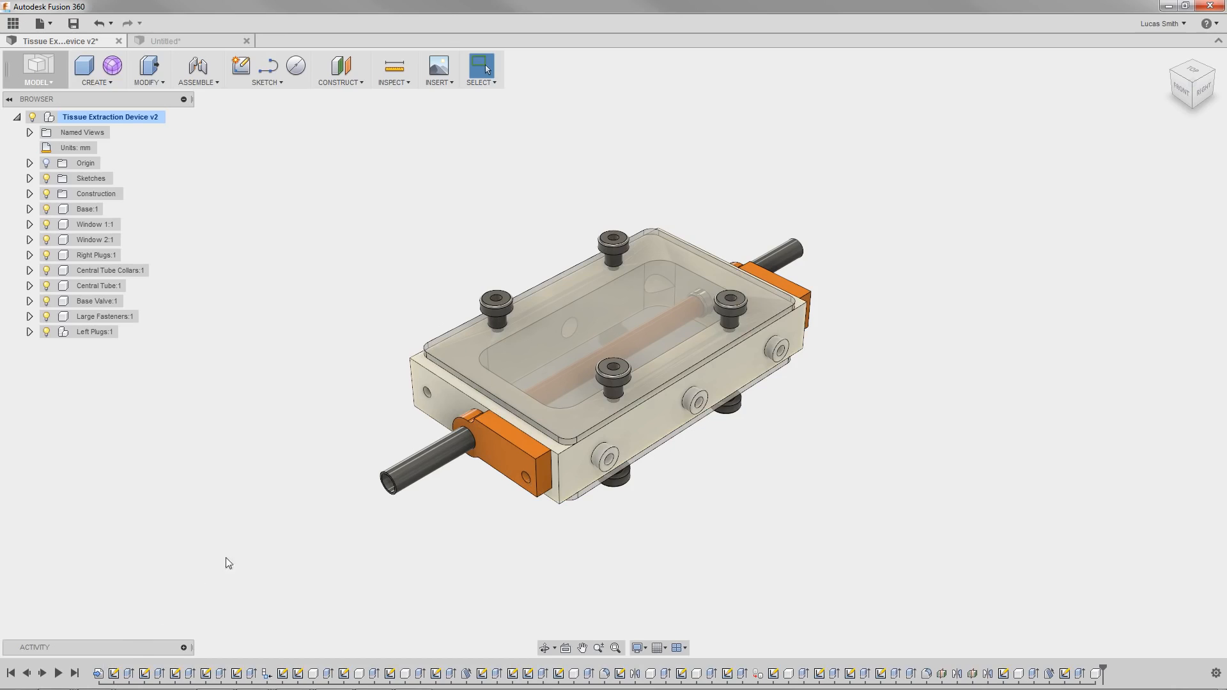
Offset the front end face of the base by -65 mm with the Automatic offset type.
{"action": "left_click", "coordinate": [435, 414]}
{"action": "left_click", "coordinate": [149, 66]}
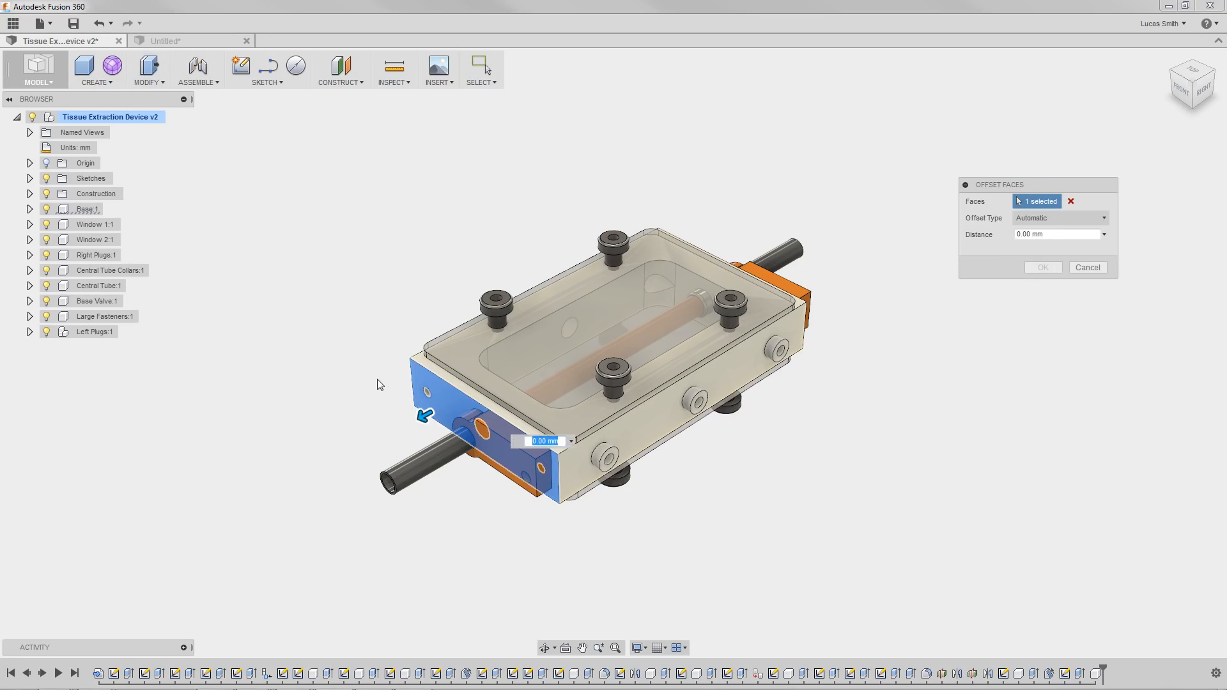
{"action": "left_click_drag", "start_coordinate": [425, 415], "coordinate": [540, 366]}
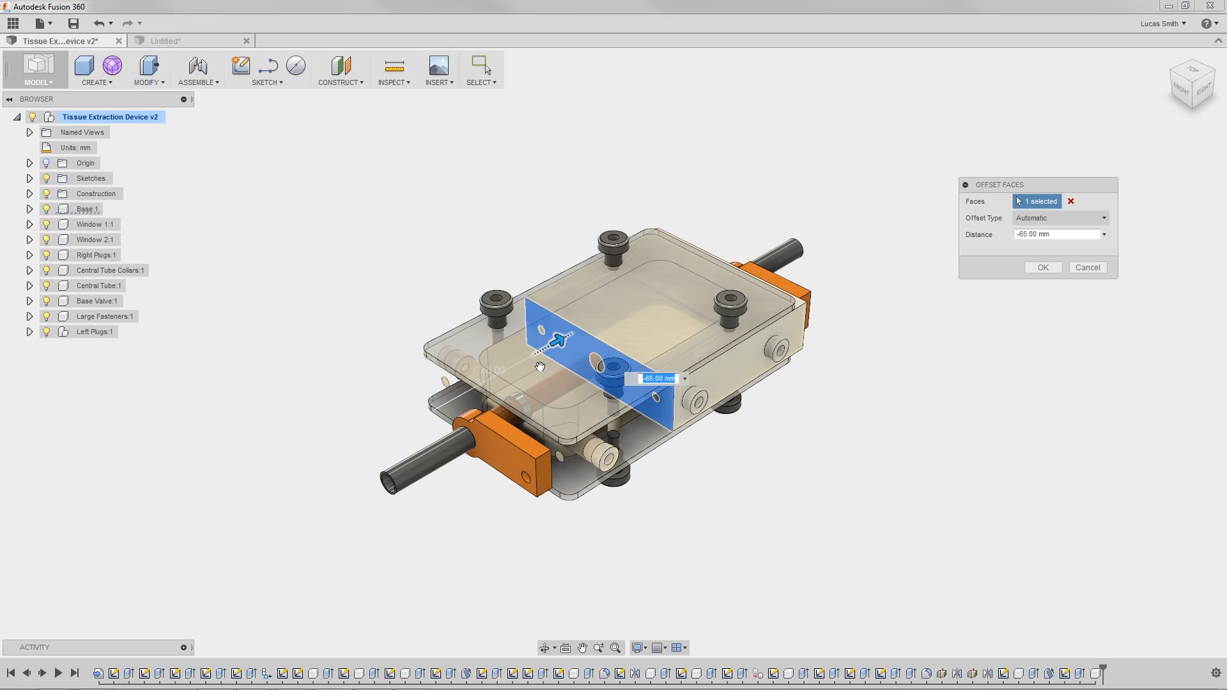
{"action": "left_click", "coordinate": [1039, 271]}
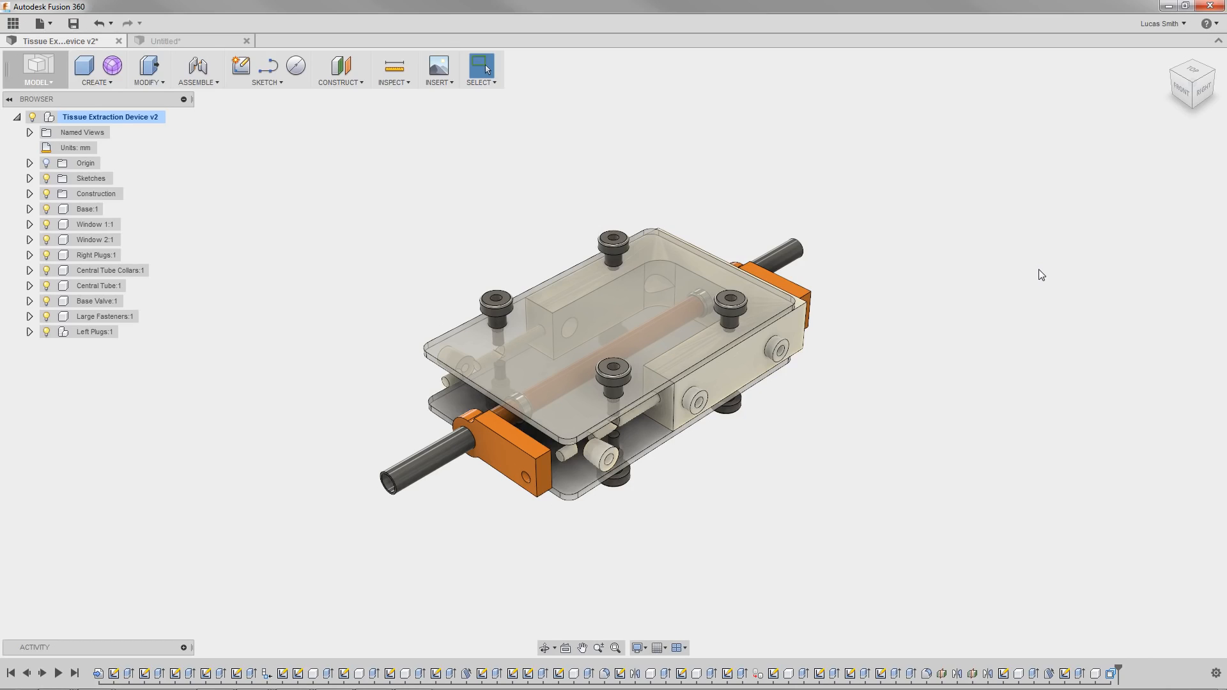
Stop capturing design history for the Tissue Extraction Device v2 design, accepting removal of its timeline.
{"action": "right_click", "coordinate": [144, 116]}
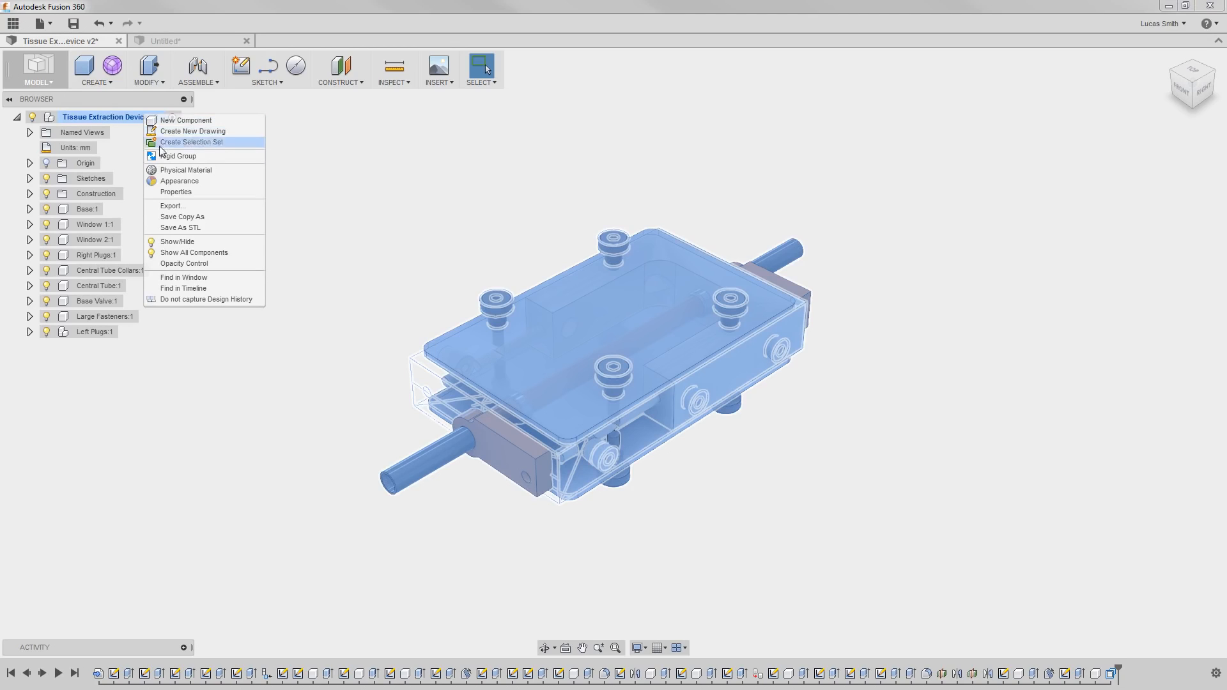
{"action": "left_click", "coordinate": [189, 300]}
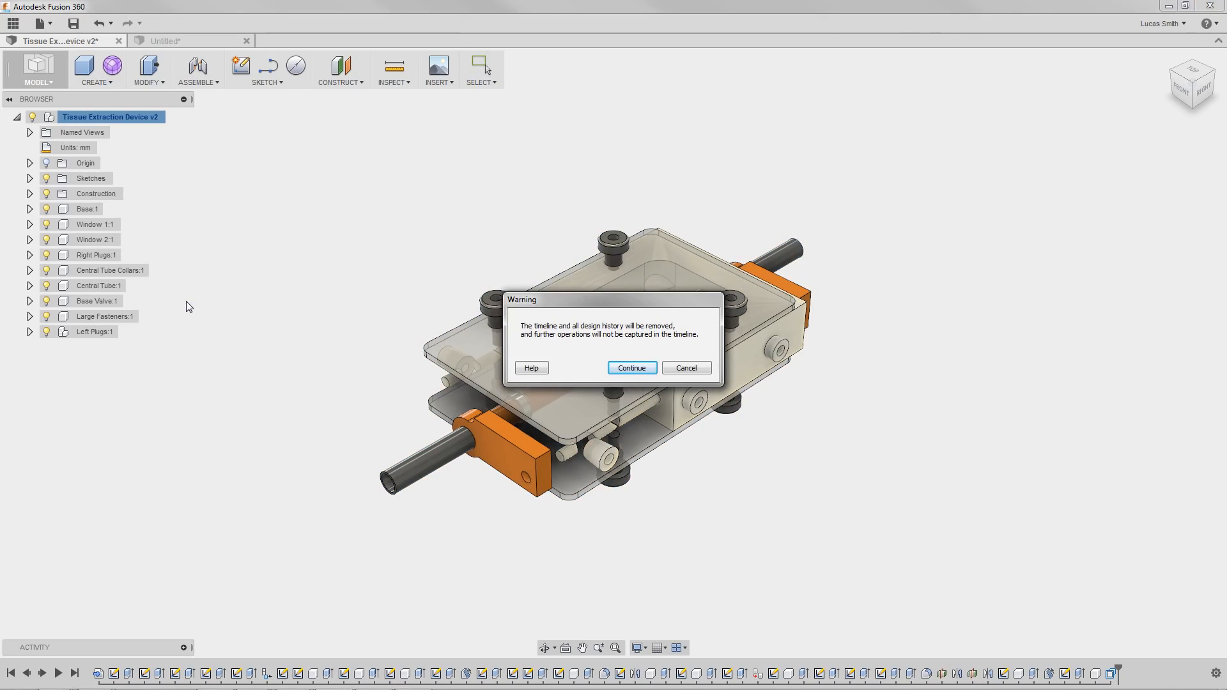
{"action": "left_click", "coordinate": [623, 369]}
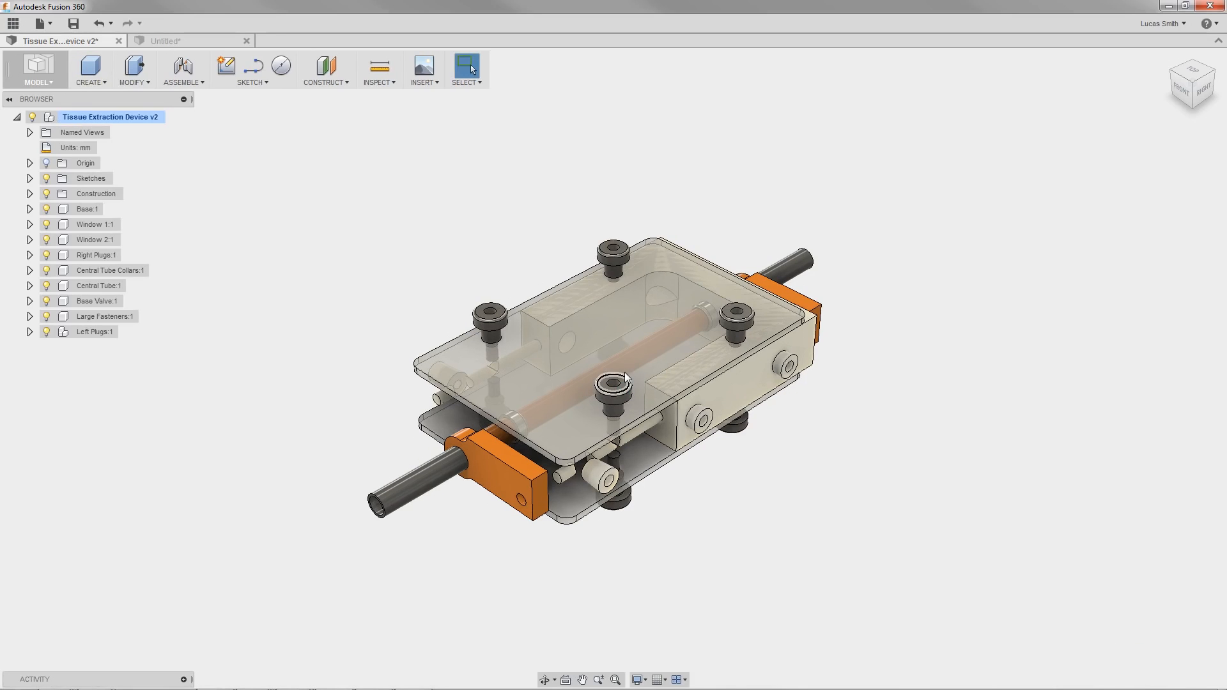